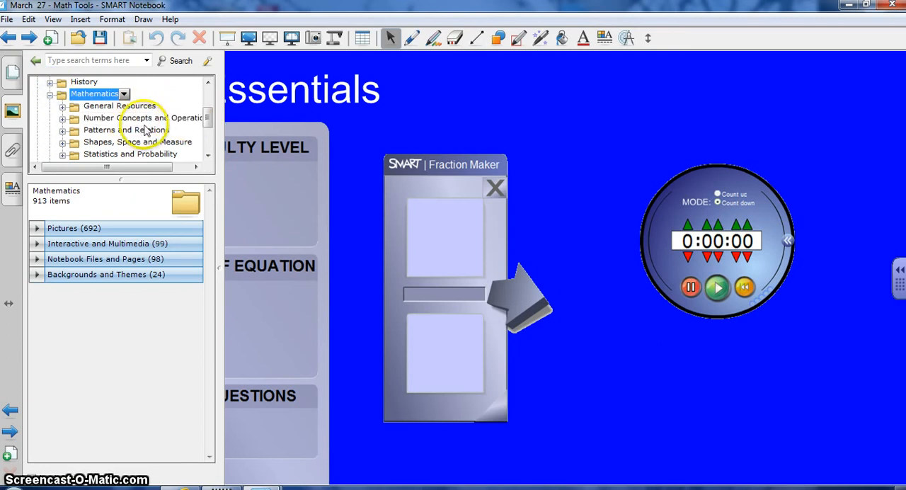
Browse the gallery's Mathematics folder to Patterns and Relations, Algebra, and list its Interactive and Multimedia items.
left_click_drag(208, 121, 208, 126)
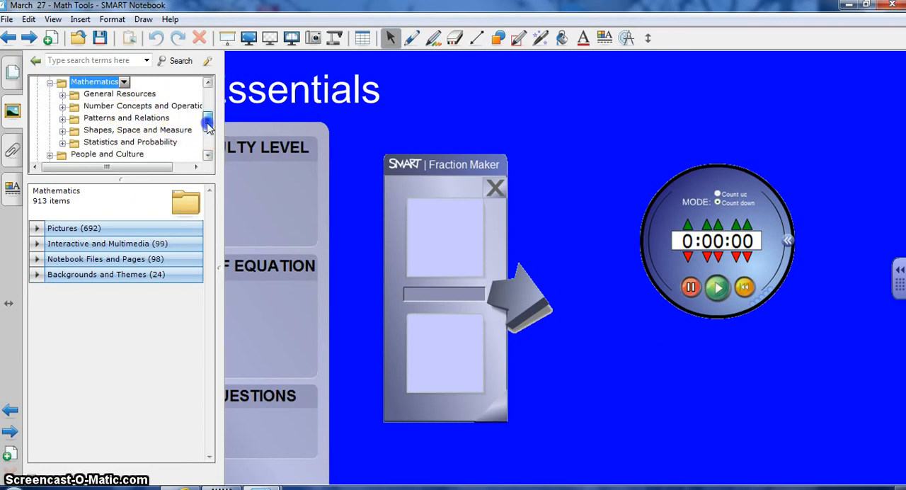
left_click(62, 121)
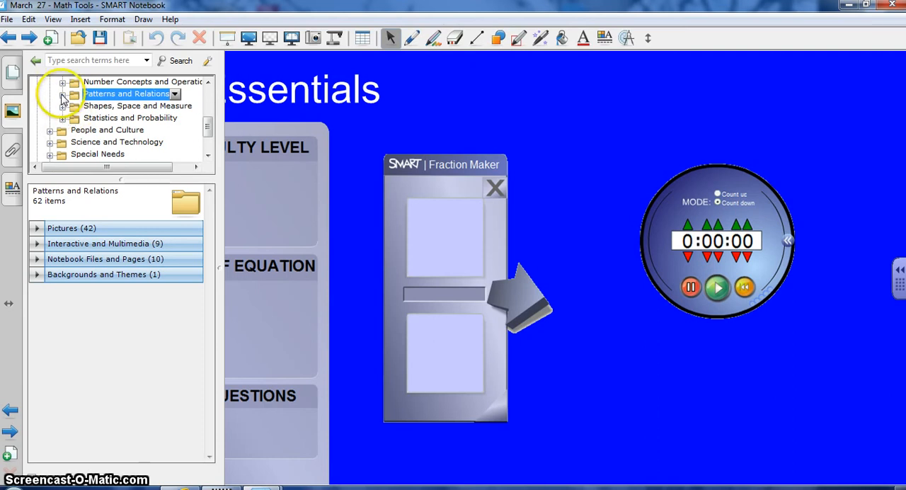
left_click(62, 95)
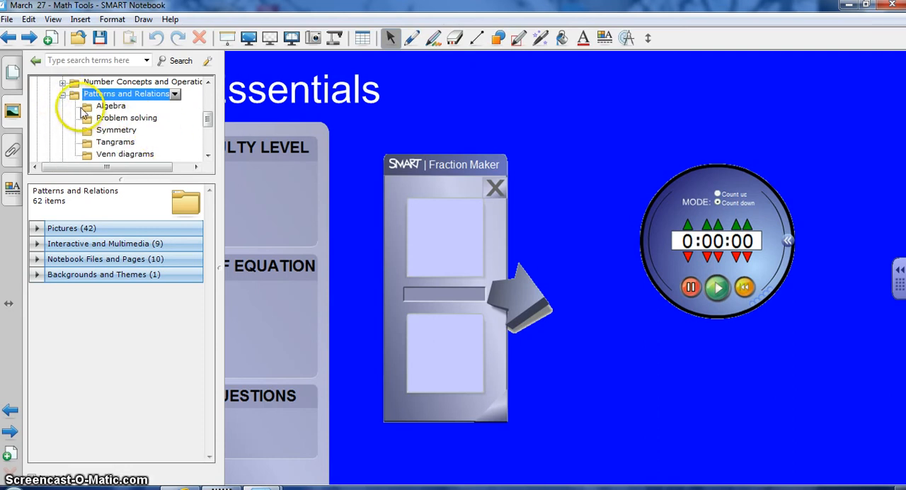
left_click(78, 106)
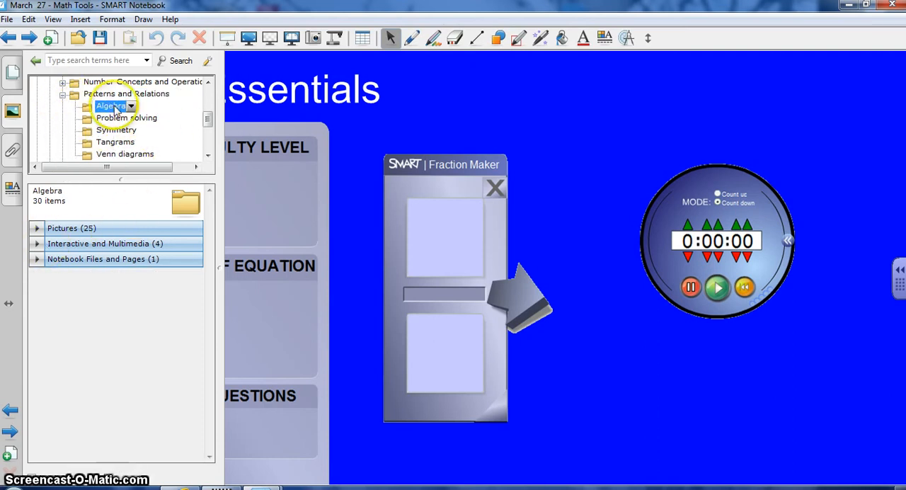
left_click(38, 243)
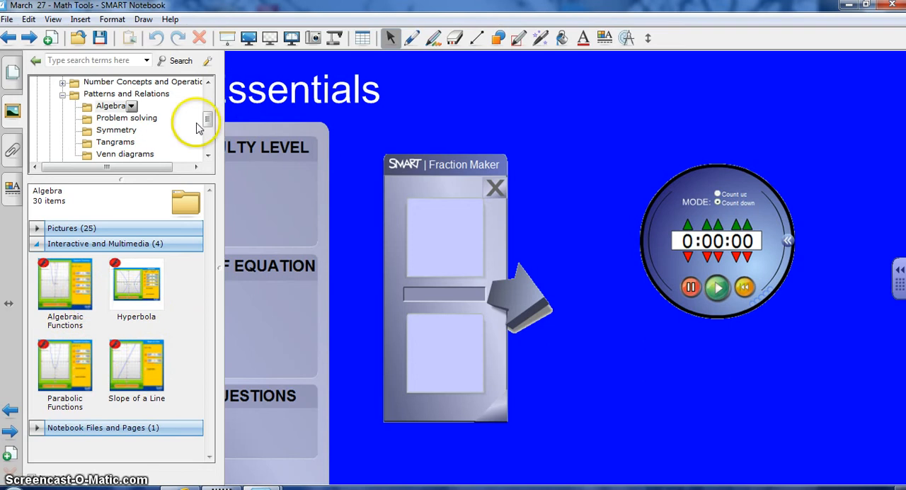
Look through the Symmetry folder's interactive items and the contents of the Venn diagrams and Tangrams folders.
left_click(117, 130)
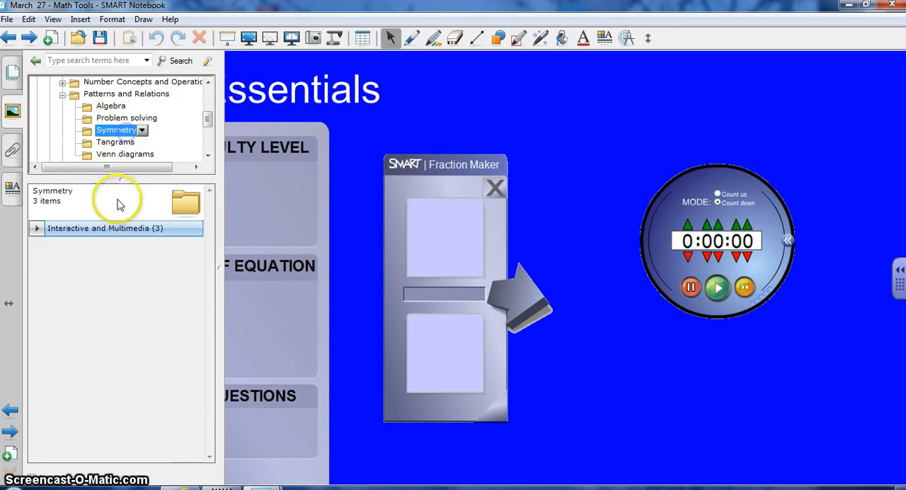
left_click(36, 229)
left_click(36, 228)
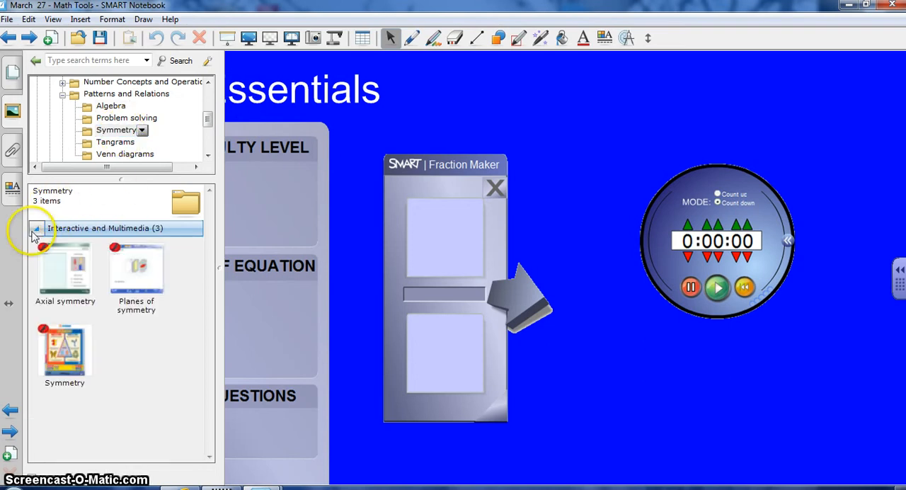
left_click(126, 155)
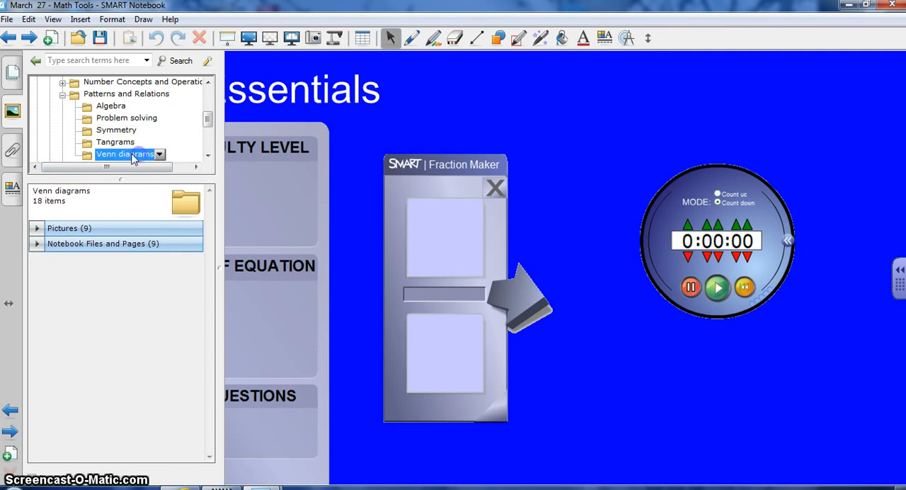
left_click(114, 142)
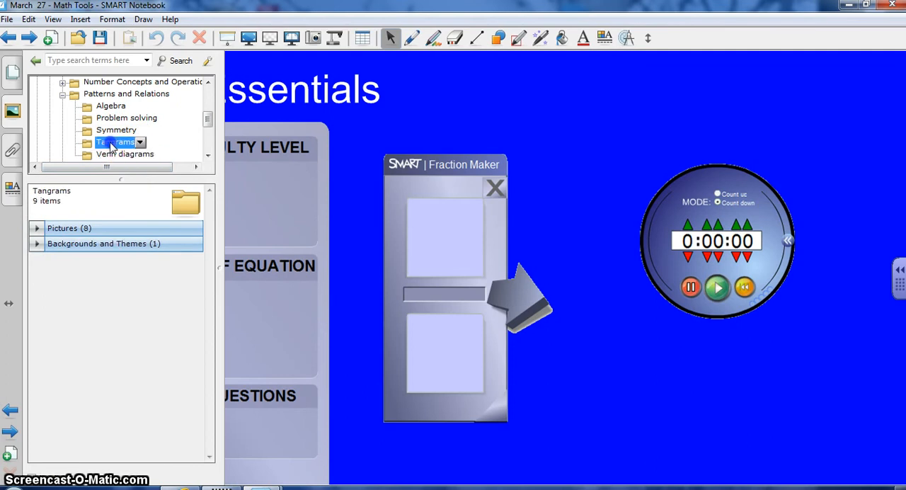
Show the Gallery Essentials page in full screen and flip the interactive coin several times, starting and stopping it.
left_click(11, 72)
left_click(247, 39)
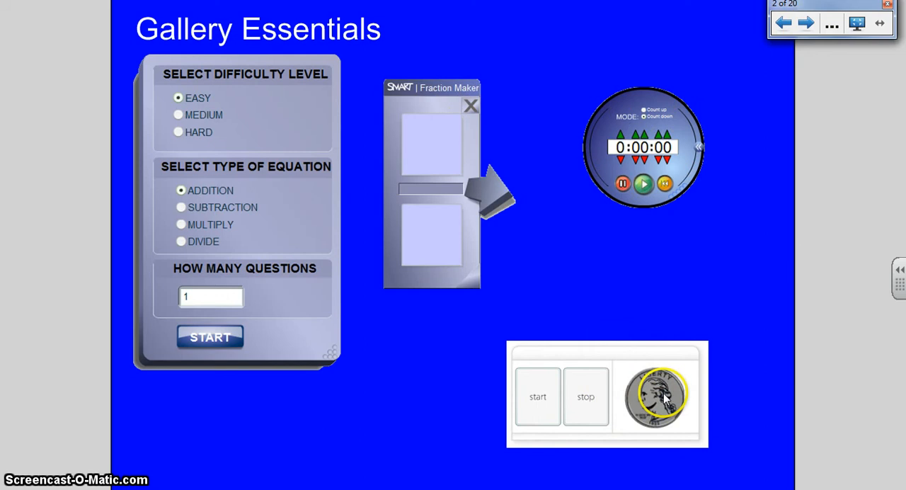
left_click(536, 395)
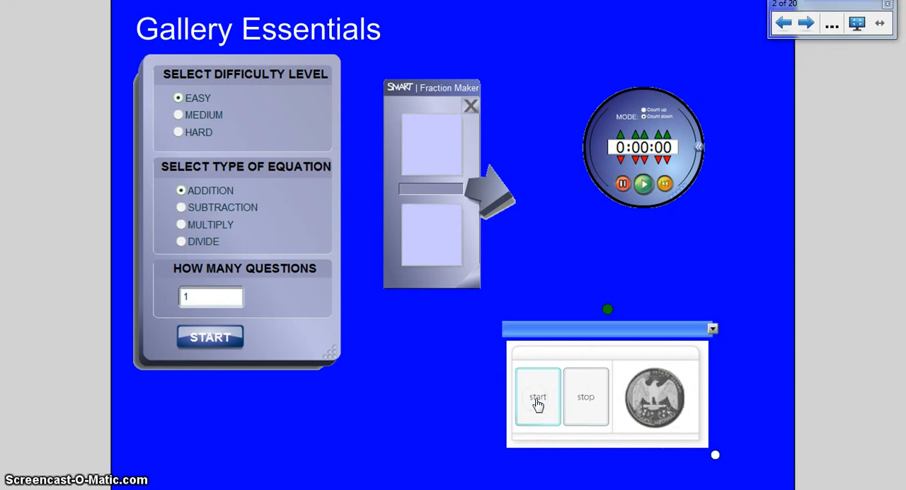
left_click(555, 403)
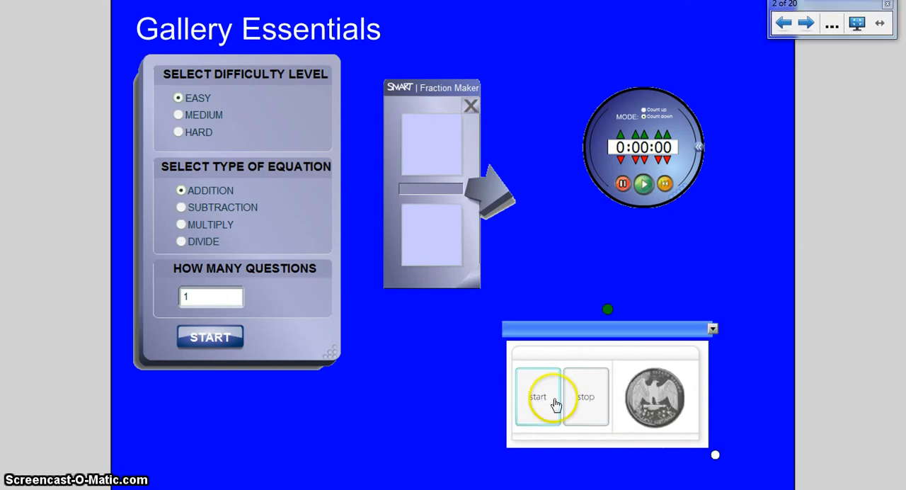
left_click(597, 401)
left_click(543, 399)
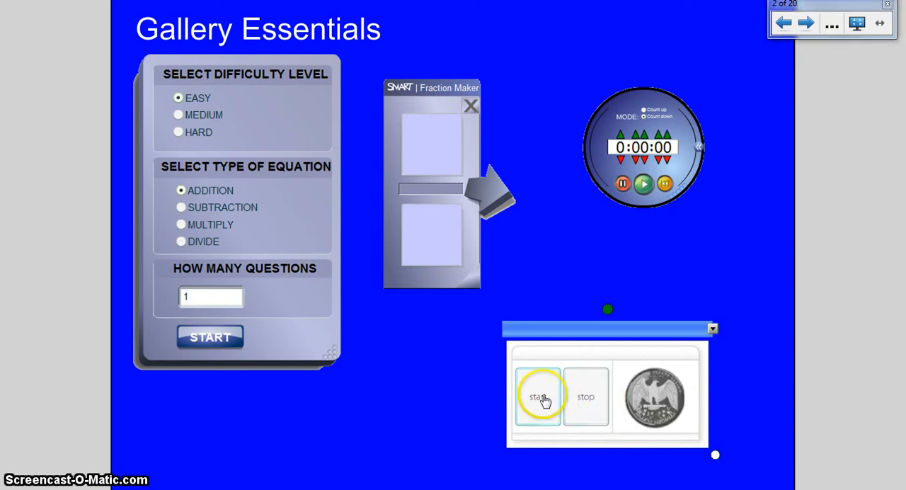
left_click(580, 402)
left_click(536, 404)
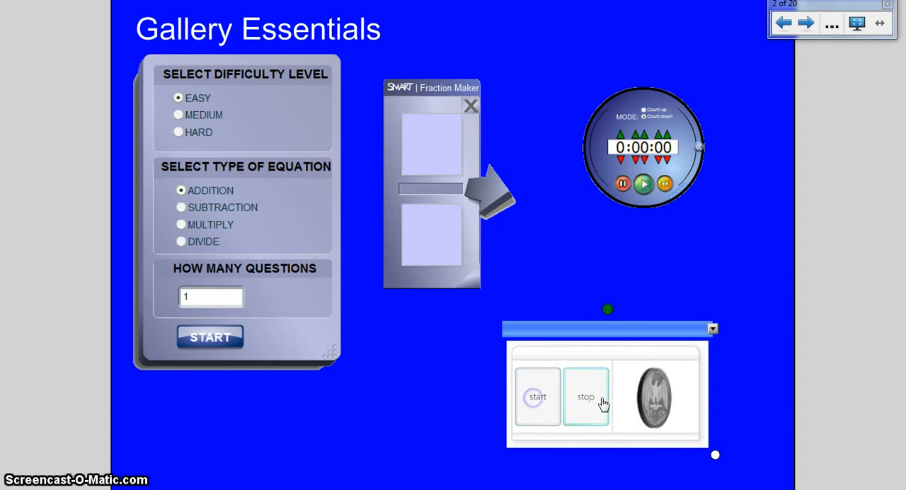
left_click(582, 400)
left_click(530, 398)
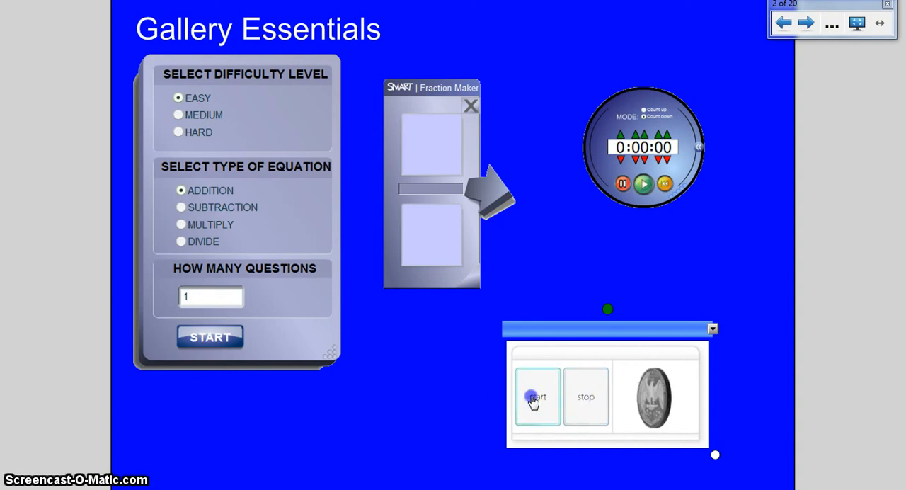
left_click(583, 400)
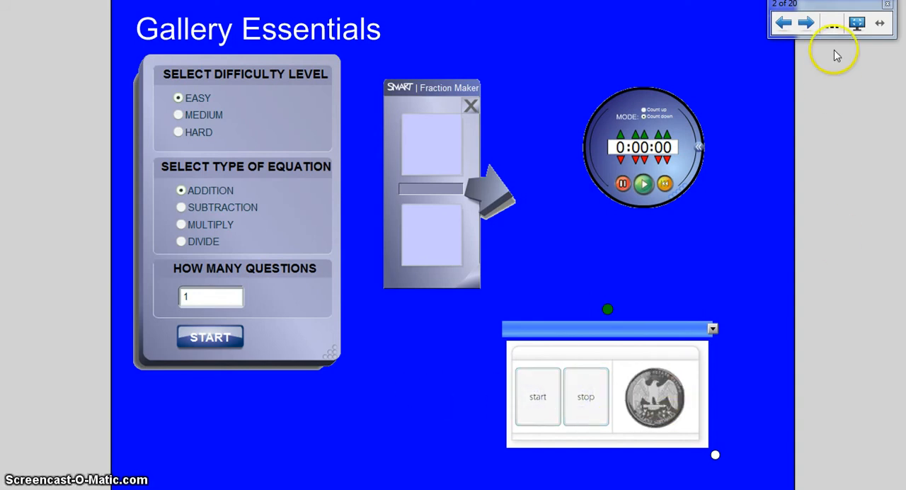
Go to page 3, move the ruler to the horizontal line, and switch its scale to Imperial and back to Metric.
left_click(807, 24)
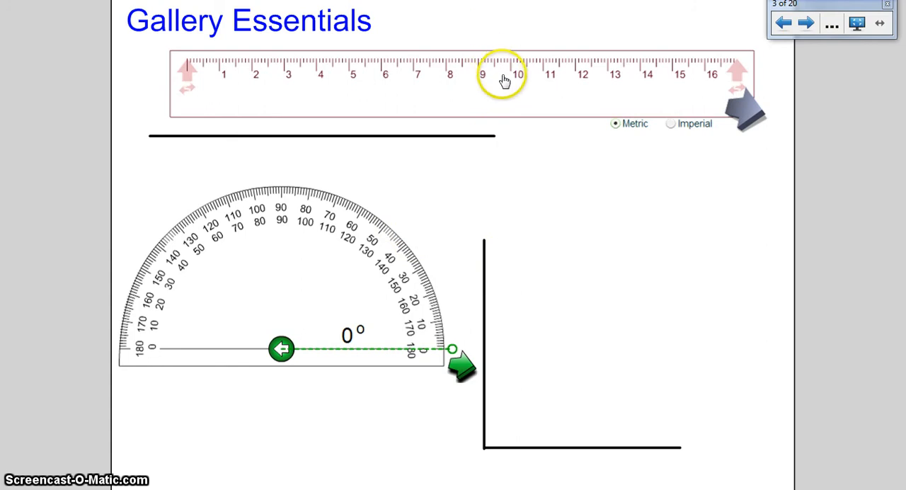
left_click_drag(502, 77, 475, 94)
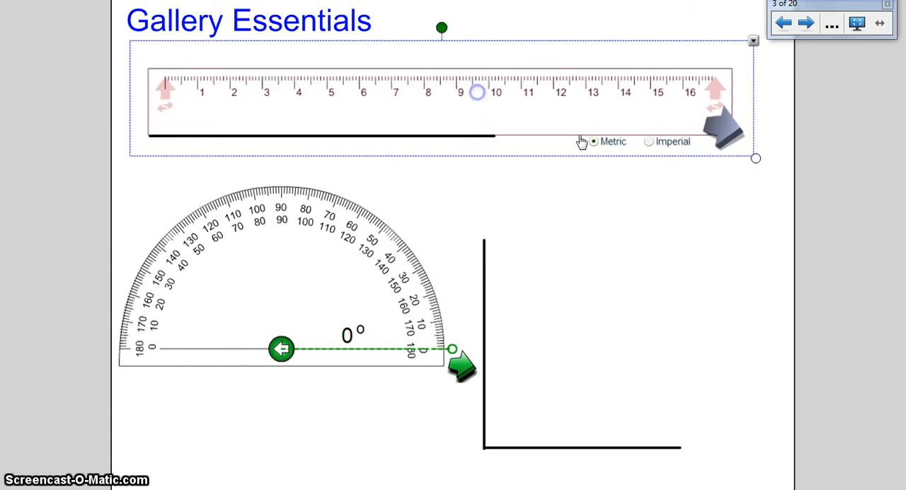
left_click(652, 143)
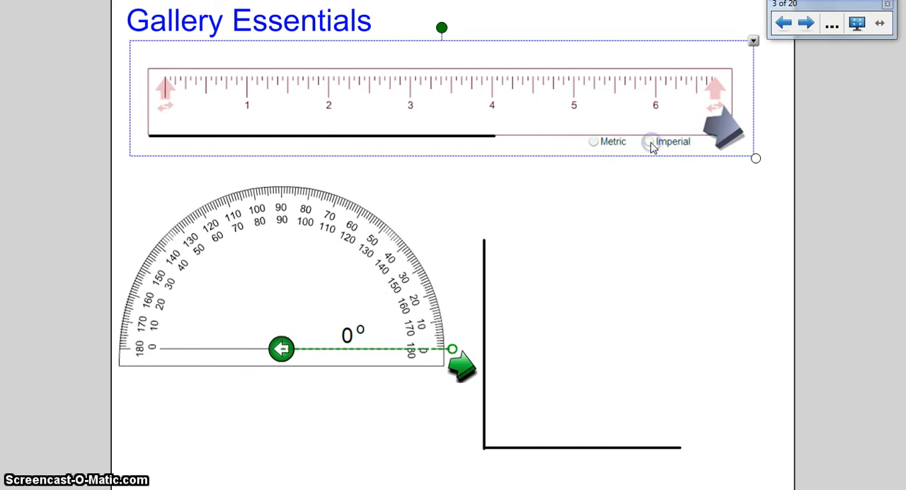
left_click(594, 141)
Measure the horizontal line with the ruler's end marker and place the generated length label above the line, moving the extra label aside.
left_click_drag(524, 91, 511, 157)
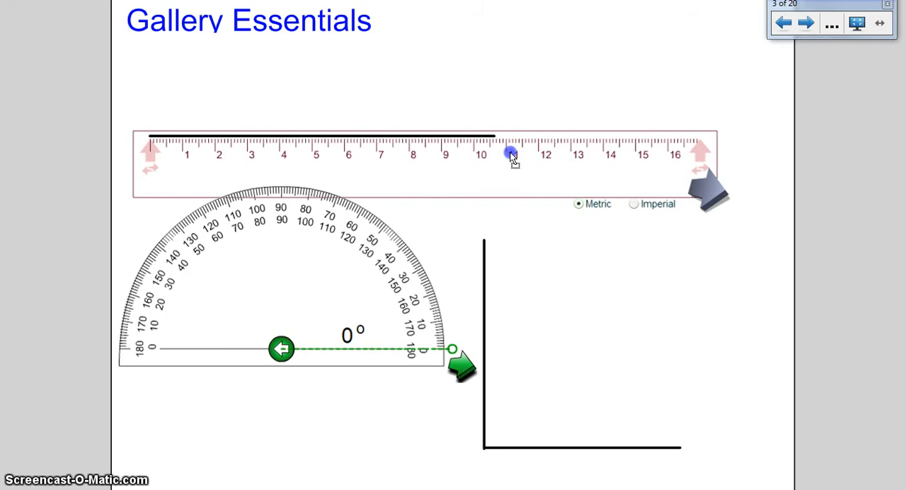
left_click(699, 191)
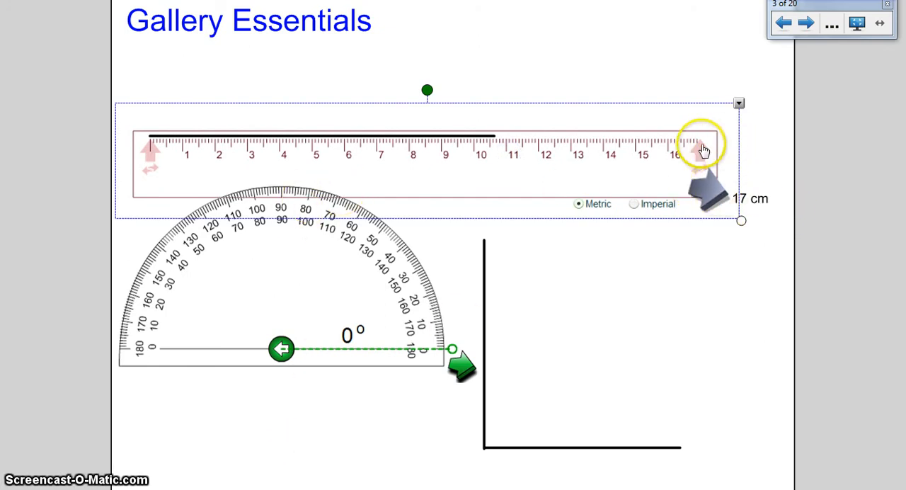
left_click_drag(700, 150, 592, 153)
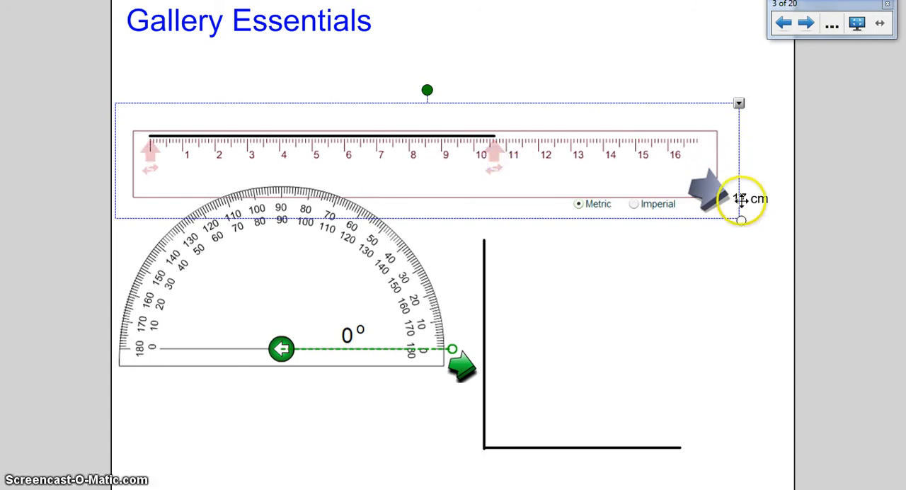
left_click(777, 224)
left_click_drag(735, 266, 350, 122)
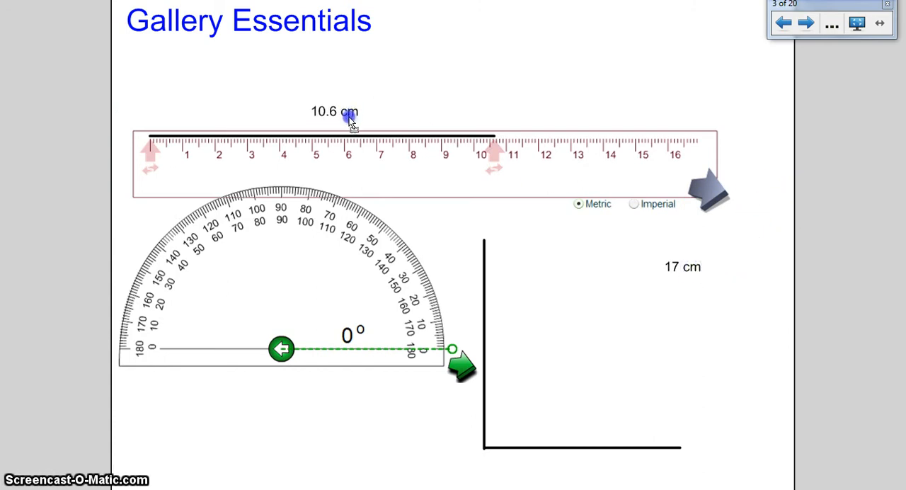
Move the horizontal line and its length label up beneath the page title and reposition the ruler directly under the line.
left_click_drag(562, 152, 593, 182)
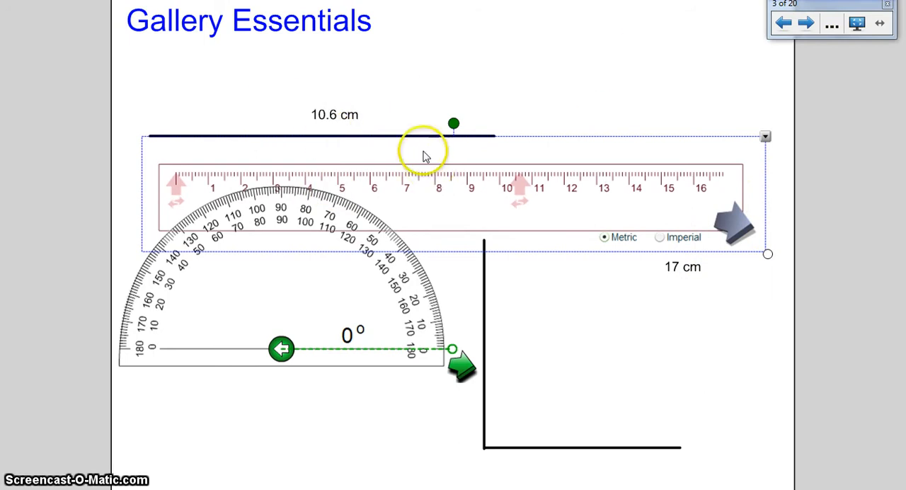
left_click(340, 140)
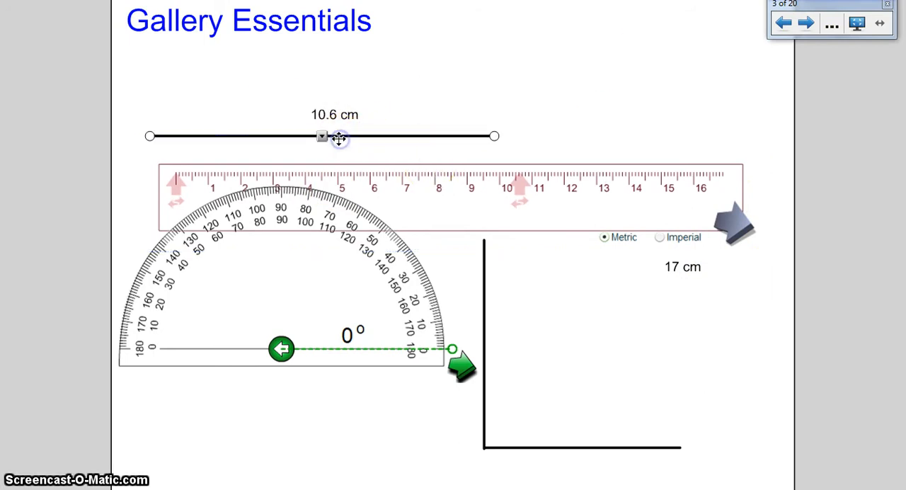
left_click_drag(348, 137, 347, 85)
left_click(351, 111)
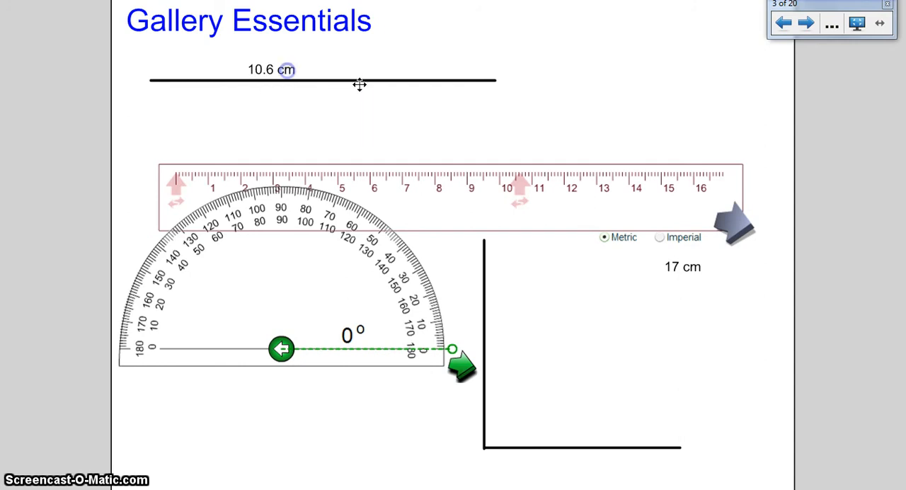
left_click_drag(546, 194, 532, 141)
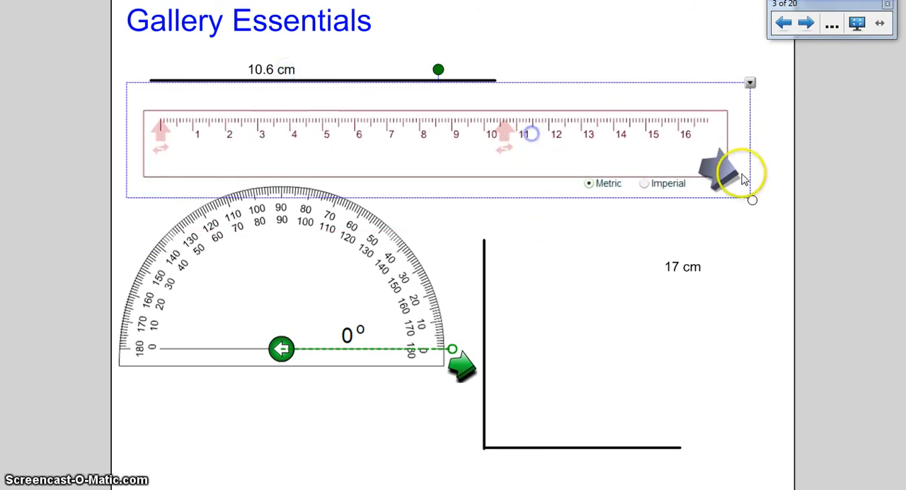
left_click(304, 125)
left_click_drag(330, 146, 333, 120)
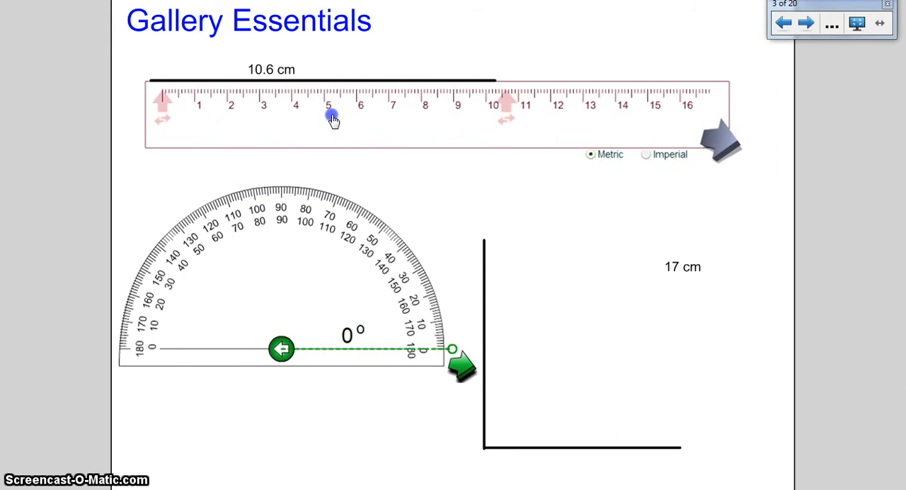
Fit the protractor to the black angle, set its arm to 90°, and place the generated angle drawing below the ruler's start.
left_click_drag(358, 297, 532, 351)
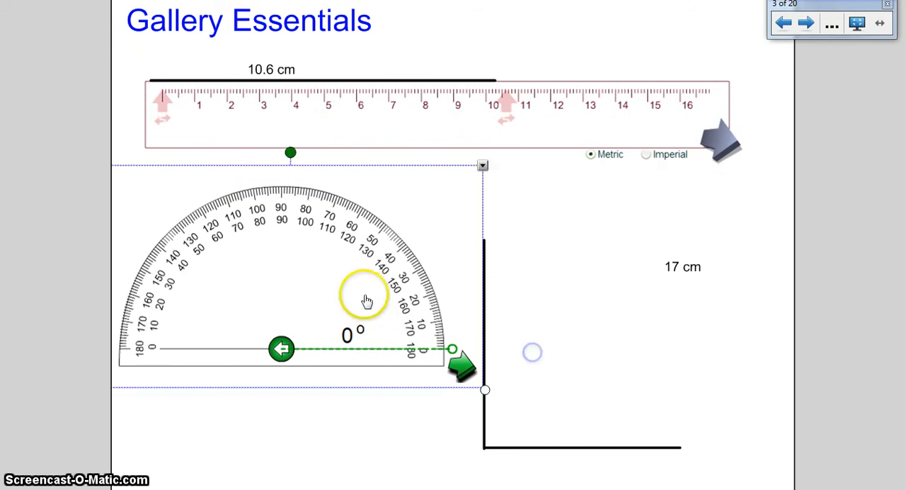
left_click_drag(415, 318, 542, 378)
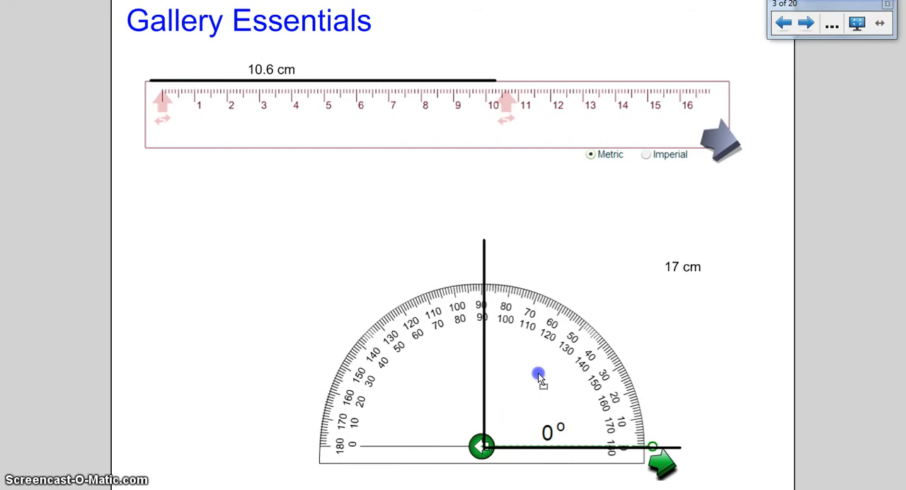
left_click(663, 465)
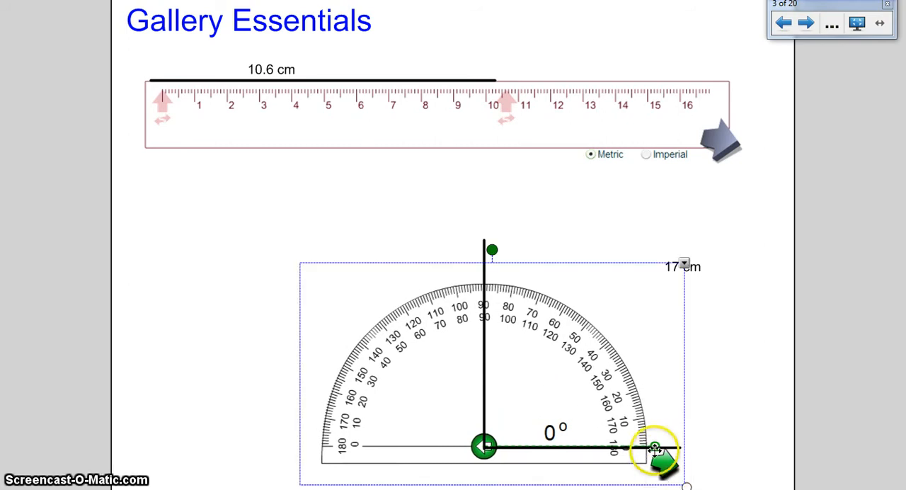
left_click_drag(655, 443, 482, 308)
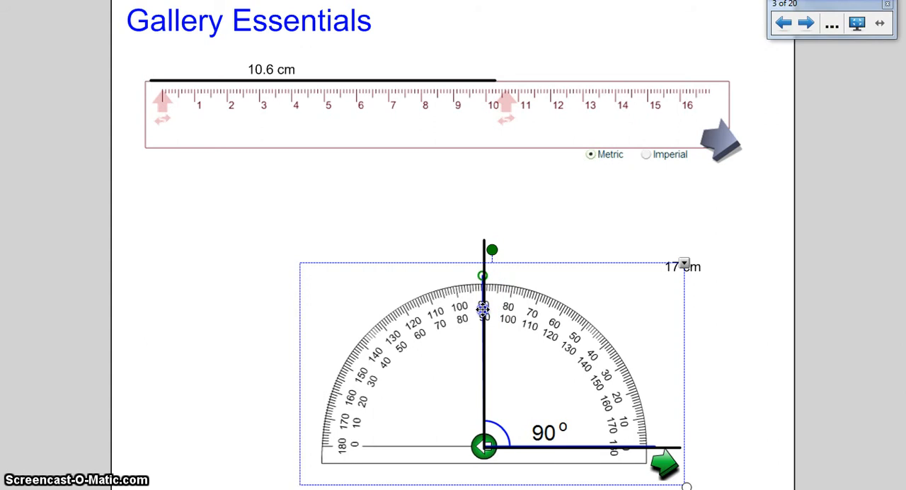
left_click(668, 467)
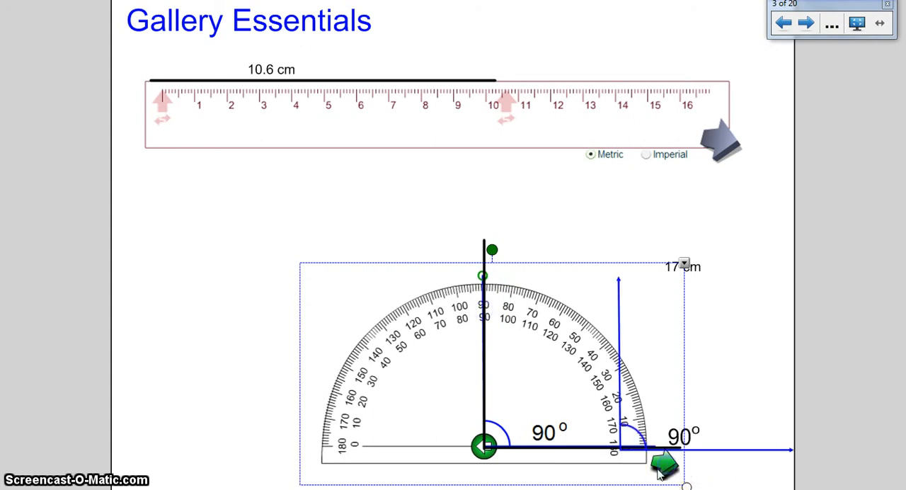
left_click_drag(693, 376, 262, 308)
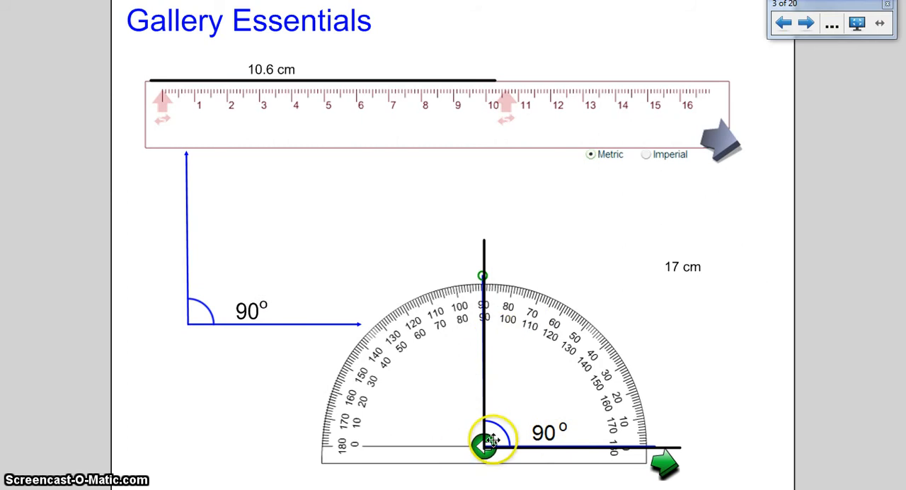
Move the protractor off the black angle's vertex and reverse its measuring direction.
left_click_drag(551, 396, 606, 290)
left_click(536, 365)
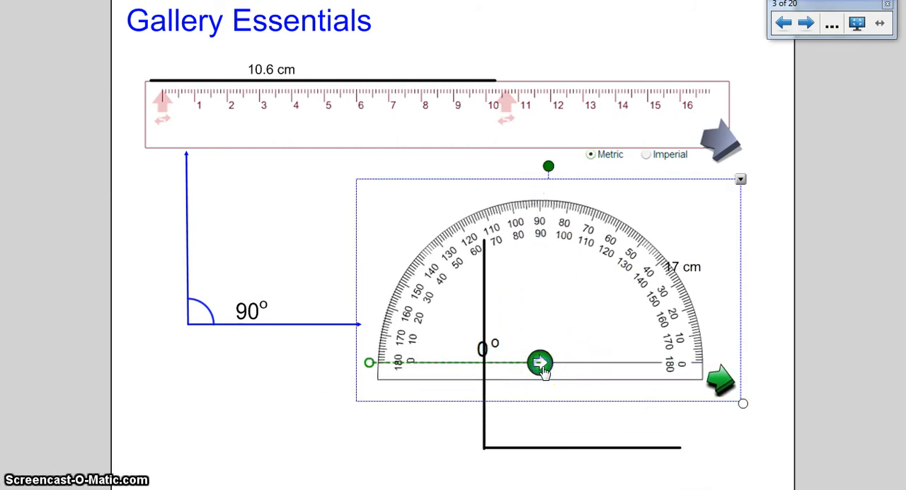
Return the protractor's arm to the baseline, reverse its measuring direction, and open the arm to 44°.
left_click_drag(413, 292, 370, 363)
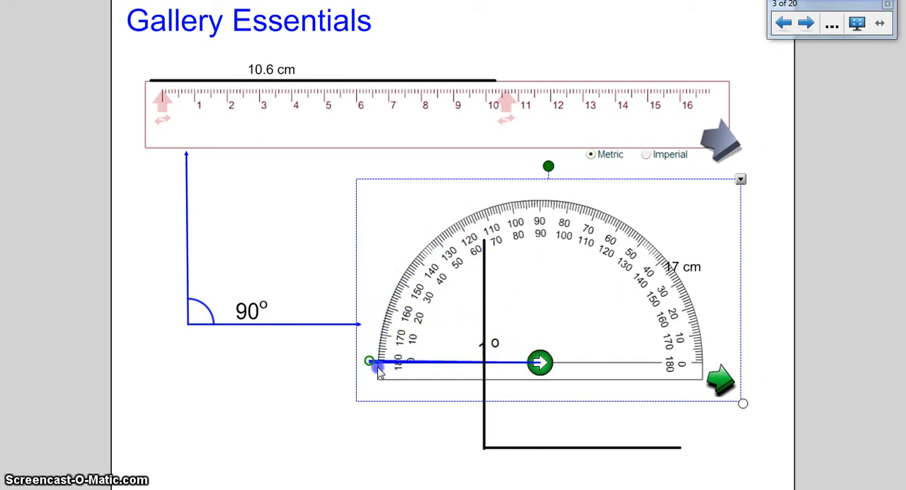
left_click(539, 364)
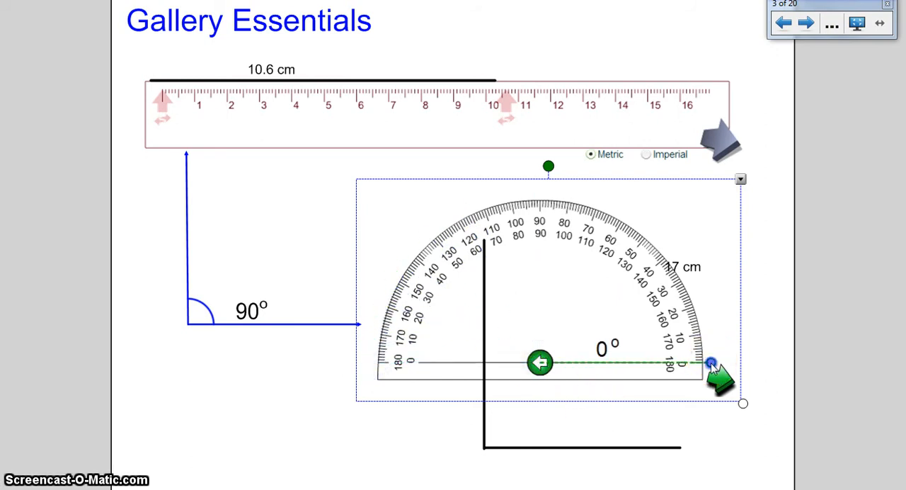
left_click_drag(711, 363, 674, 291)
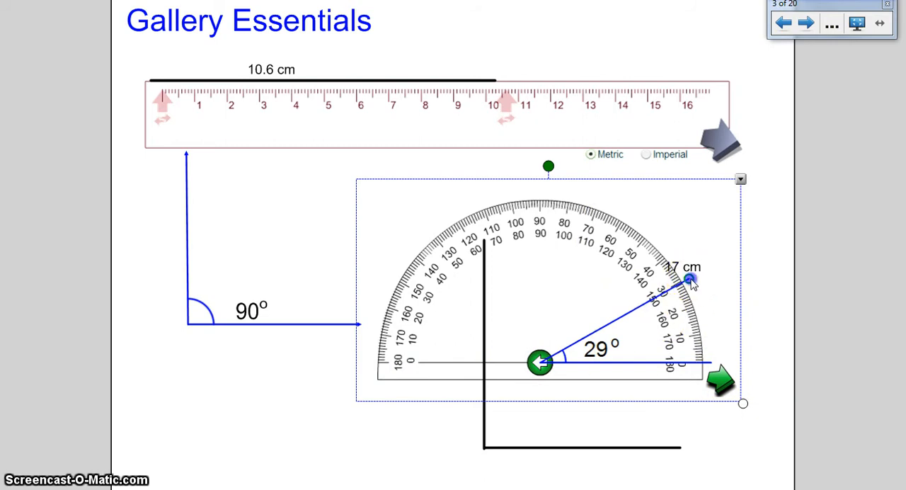
left_click_drag(690, 282, 666, 254)
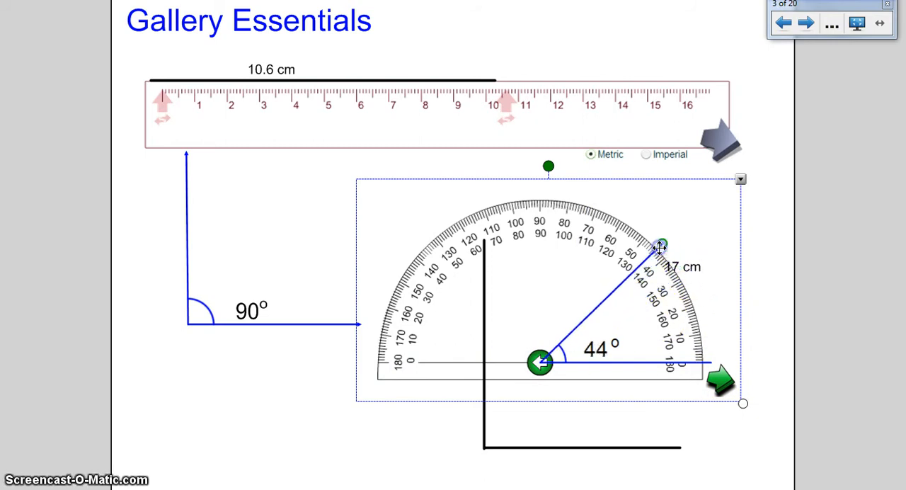
Generate the 44° angle drawing from the protractor and place it below the 90° angle drawing.
left_click(722, 379)
left_click(683, 411)
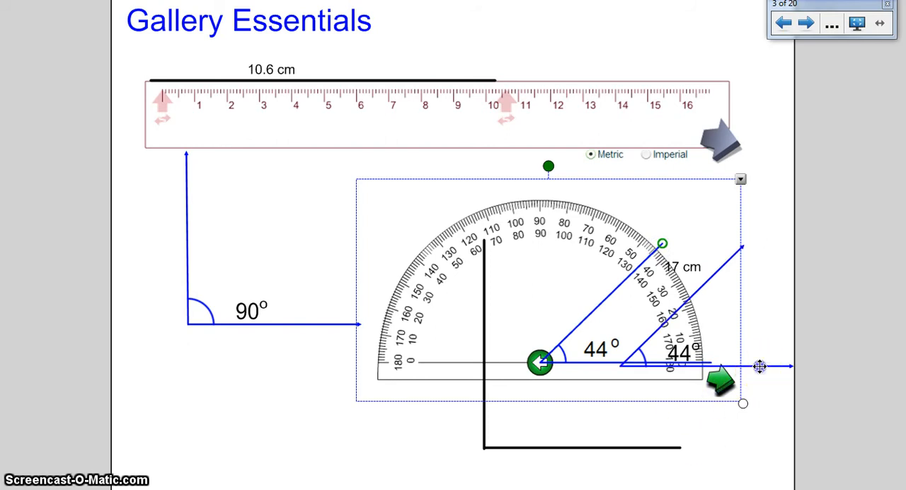
left_click_drag(760, 366, 364, 462)
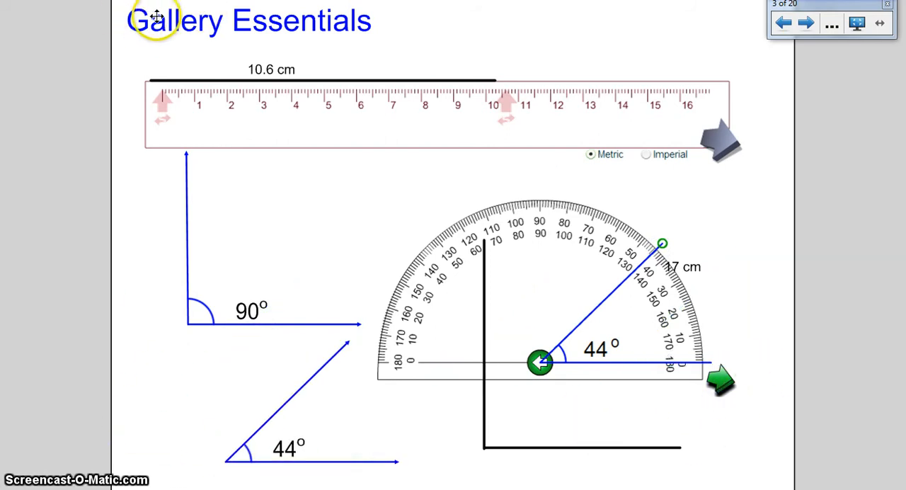
On page 4, move the protractor closer to the compass, and show the measurement tools available outside full-screen view.
left_click(807, 24)
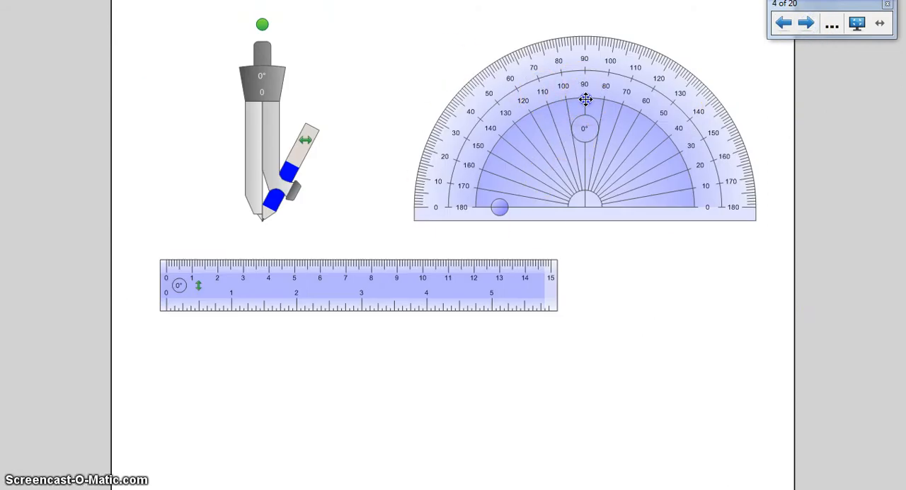
left_click_drag(586, 99, 528, 103)
left_click(856, 23)
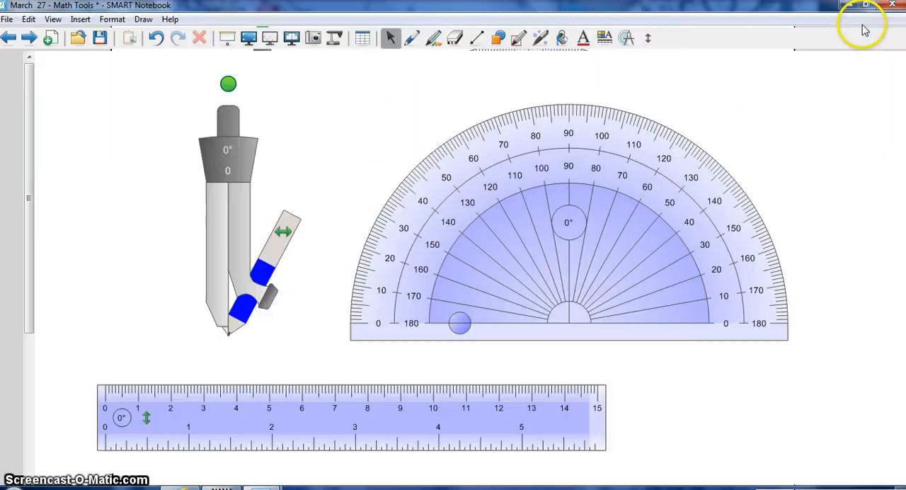
left_click(627, 40)
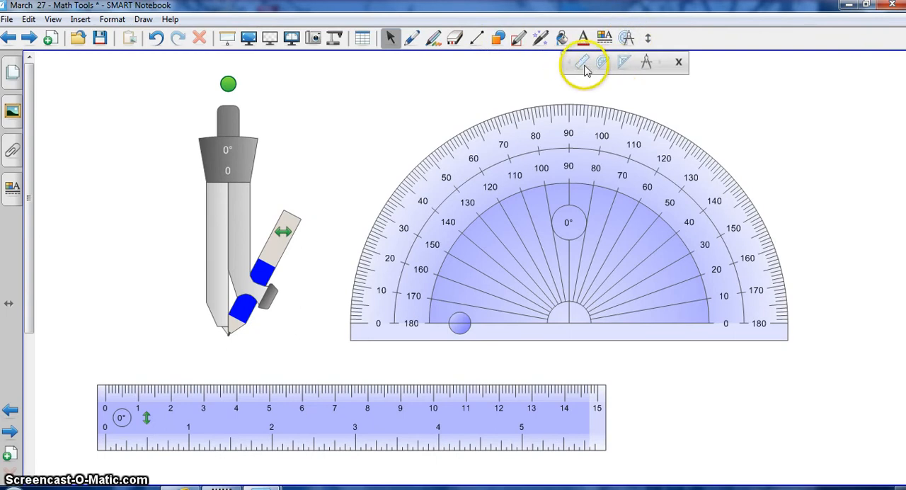
Move the ruler further under the protractor, flip its scales twice, and return to full-screen view.
left_click_drag(469, 413, 534, 407)
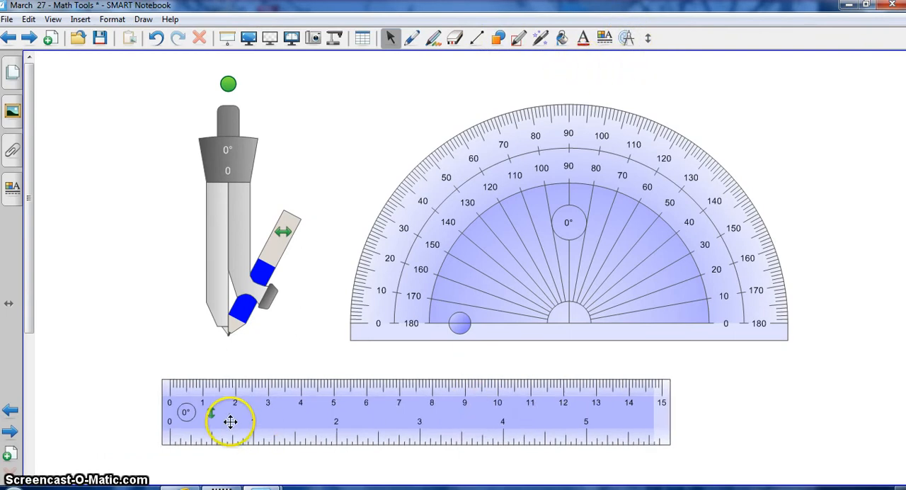
left_click(212, 412)
left_click(212, 413)
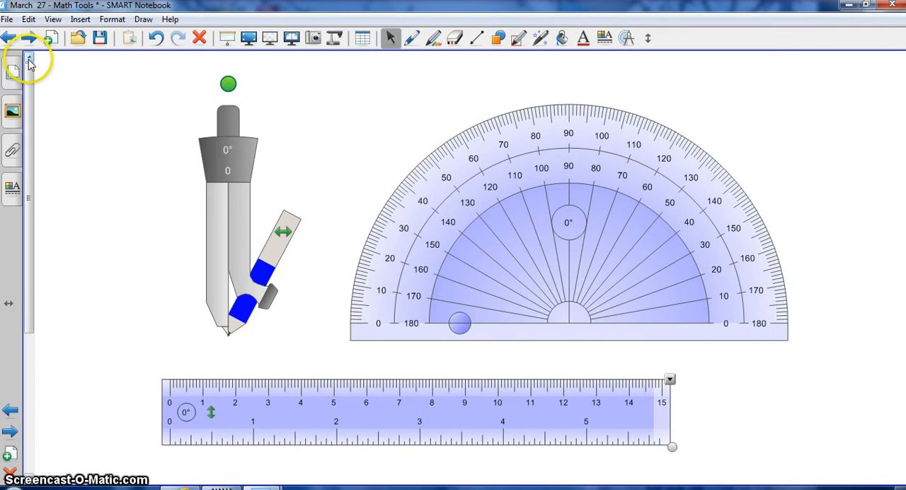
left_click(248, 37)
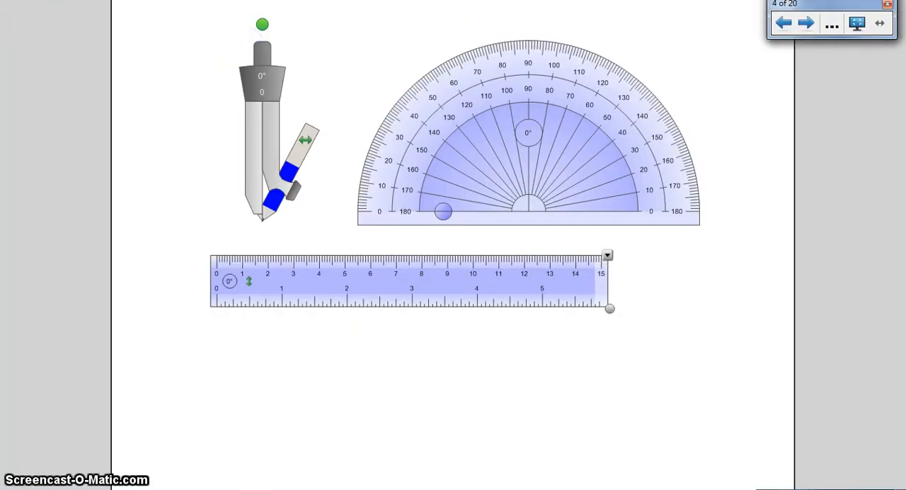
On page 5, reveal the Click & Reveal tile's hidden answer and run the Color Chooser.
left_click(808, 24)
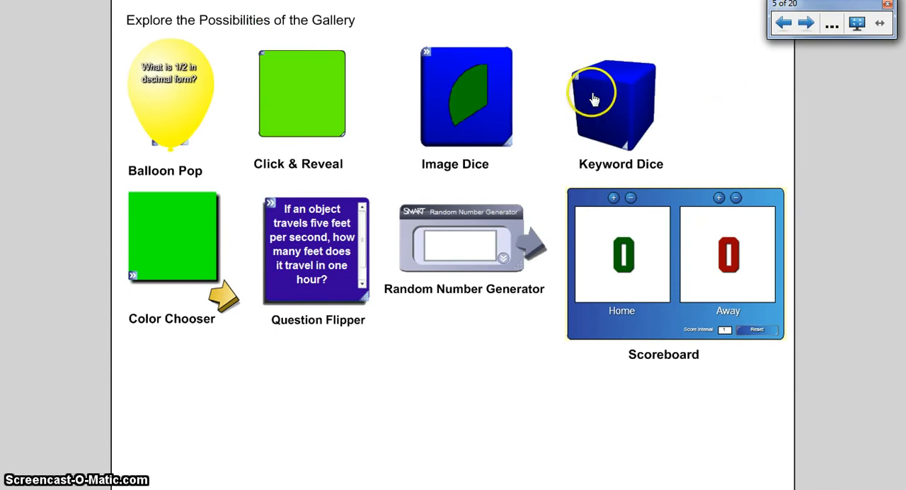
left_click(295, 96)
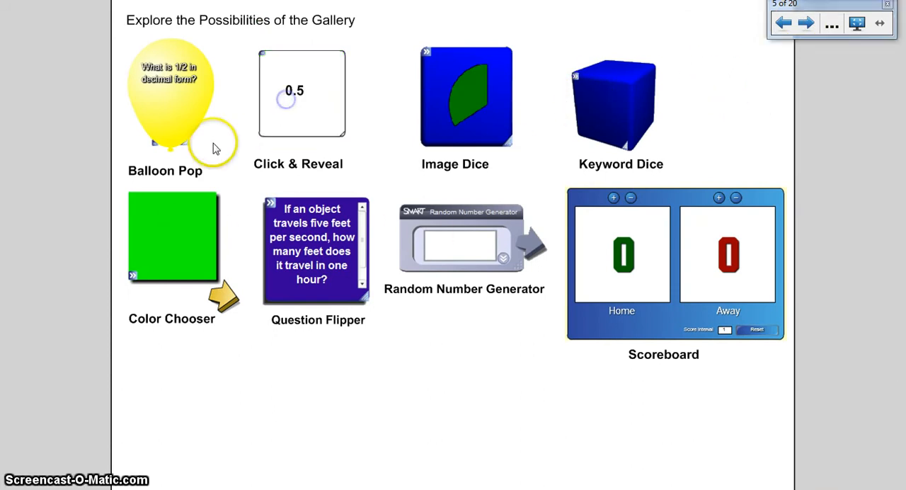
left_click(173, 224)
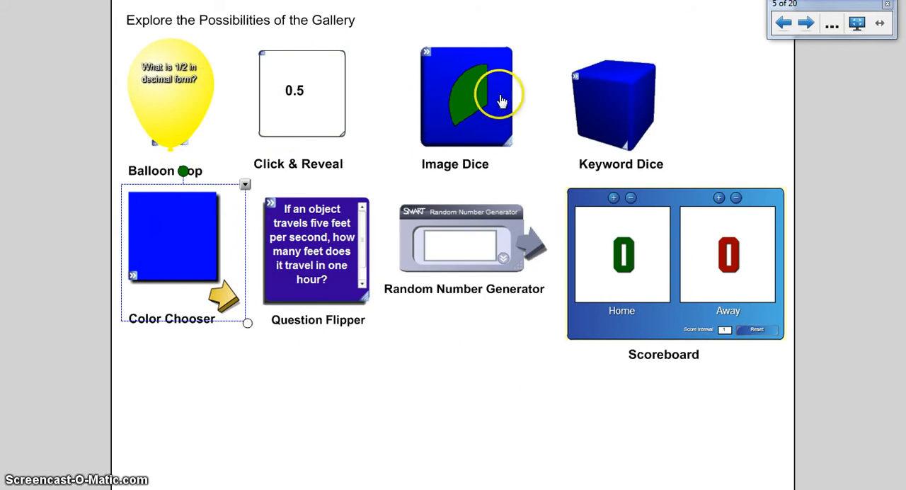
Roll the Image Dice and the Keyword Dice on the gallery page.
left_click(475, 108)
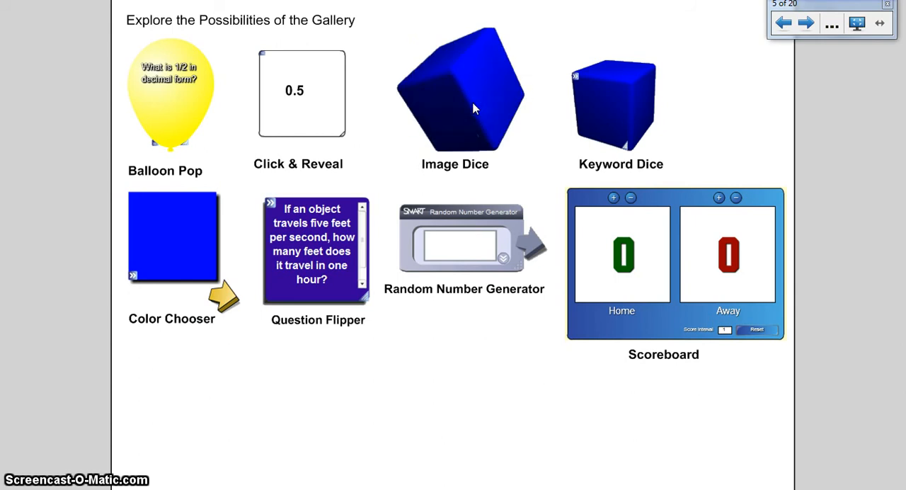
left_click(454, 111)
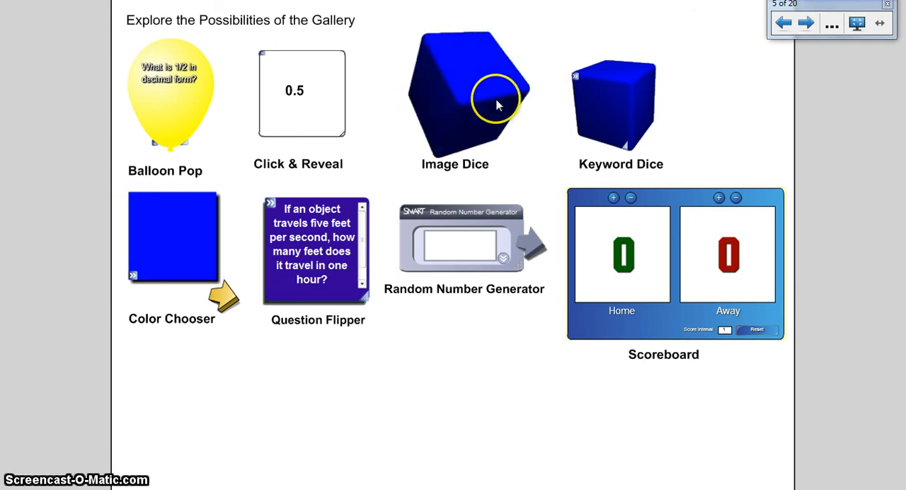
left_click(637, 95)
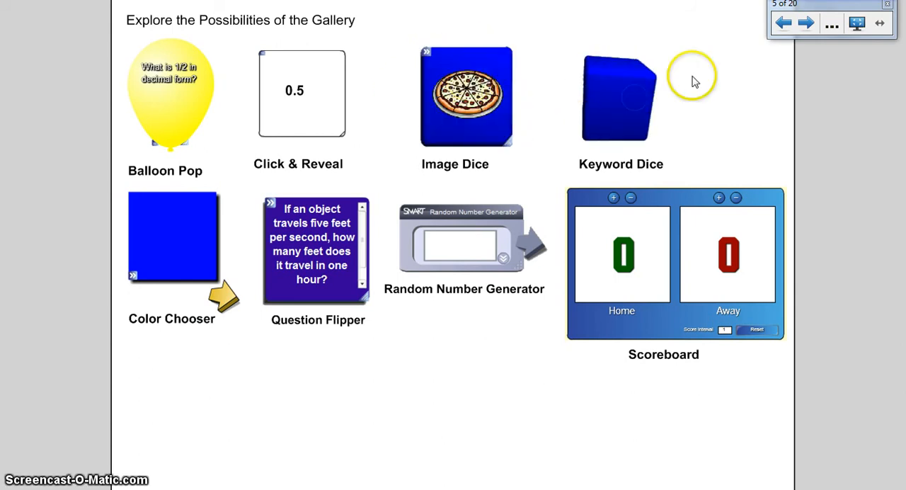
left_click(605, 113)
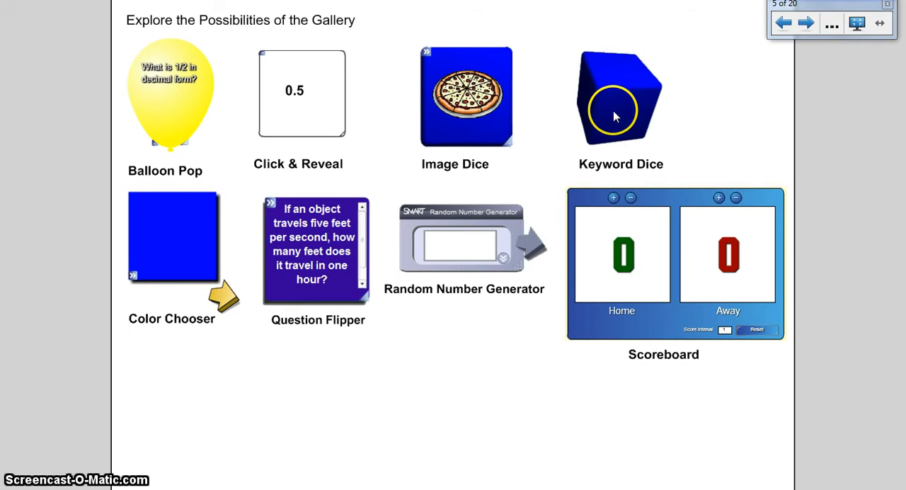
Show the Random Number Generator's range values, move the generator up clear of its label, and generate a random number.
left_click(527, 249)
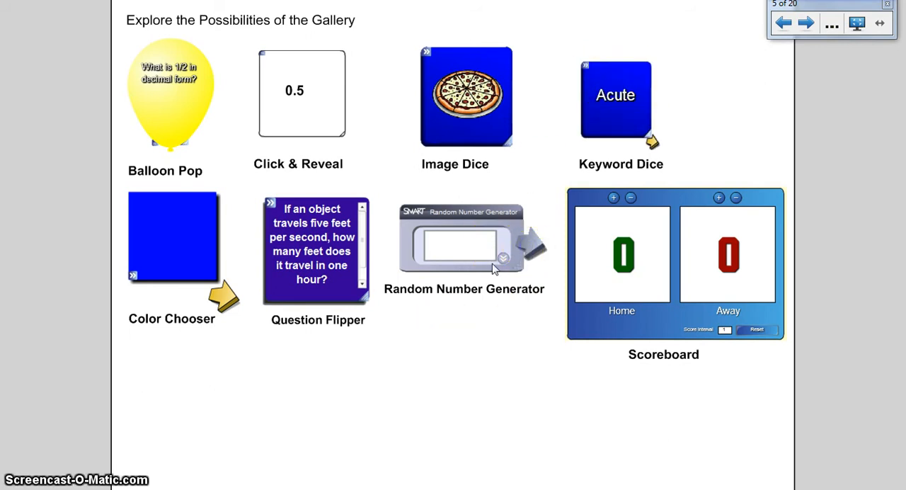
left_click(502, 259)
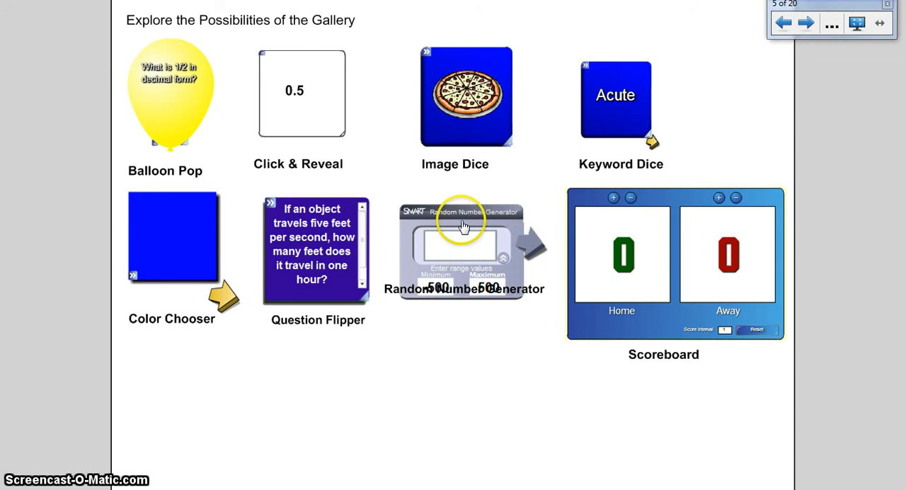
left_click_drag(465, 208, 468, 192)
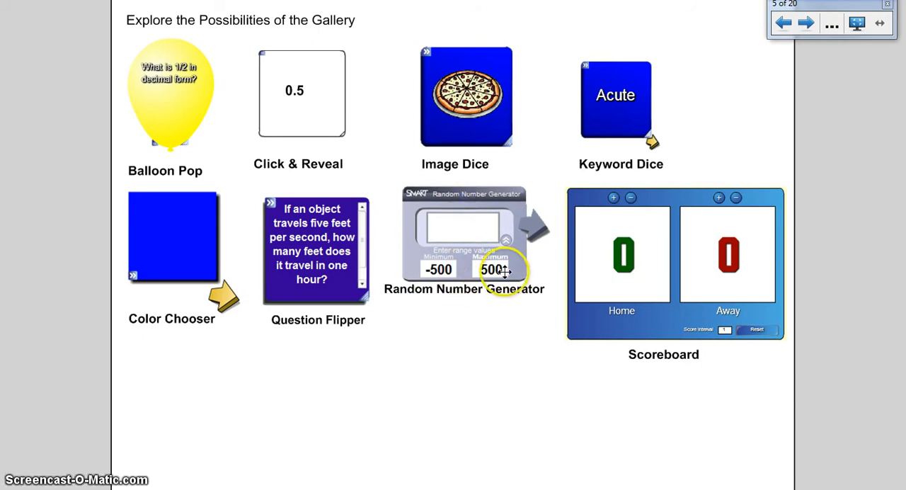
left_click(459, 238)
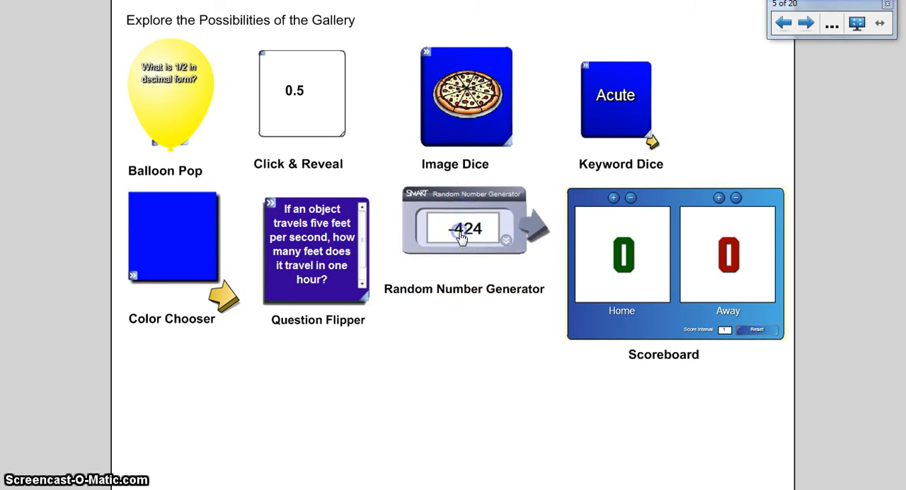
Flip the Question Flipper card and select the Scoreboard.
left_click(308, 252)
left_click(667, 330)
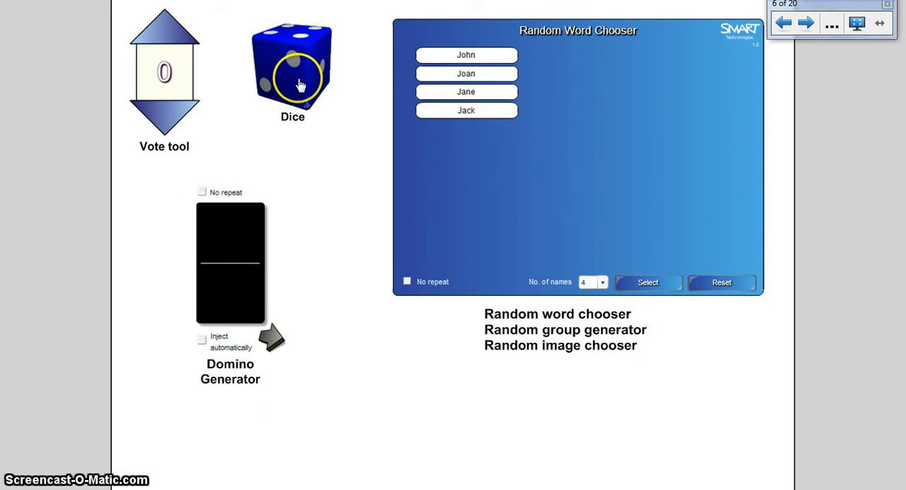
Go to page 7 and move the Snap game up beneath the Examples for Secondary Teachers title.
left_click(810, 24)
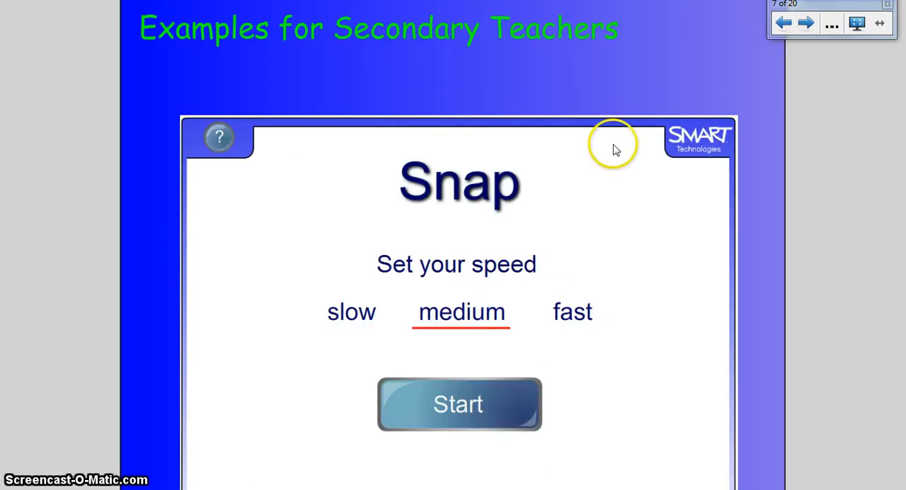
left_click(485, 129)
left_click_drag(488, 103, 487, 77)
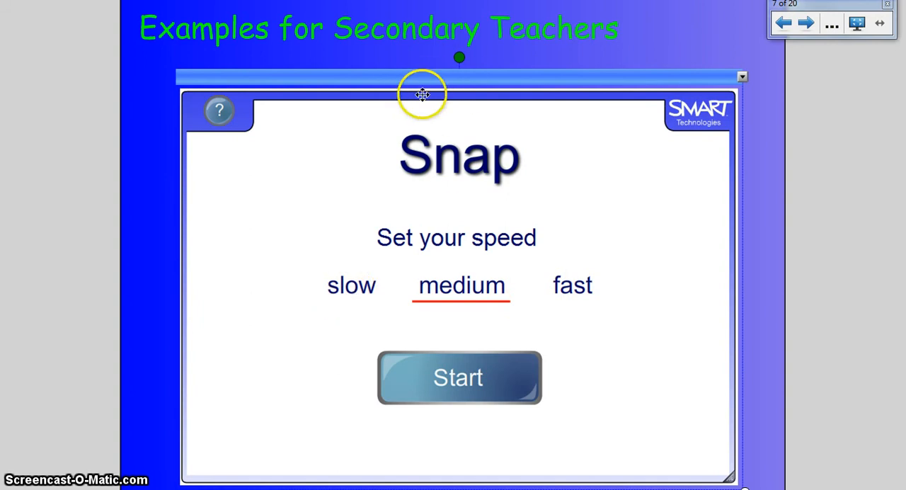
Start the Snap game at slow speed, call a snap on the dealt cards, and skip a card.
left_click(347, 283)
left_click(460, 391)
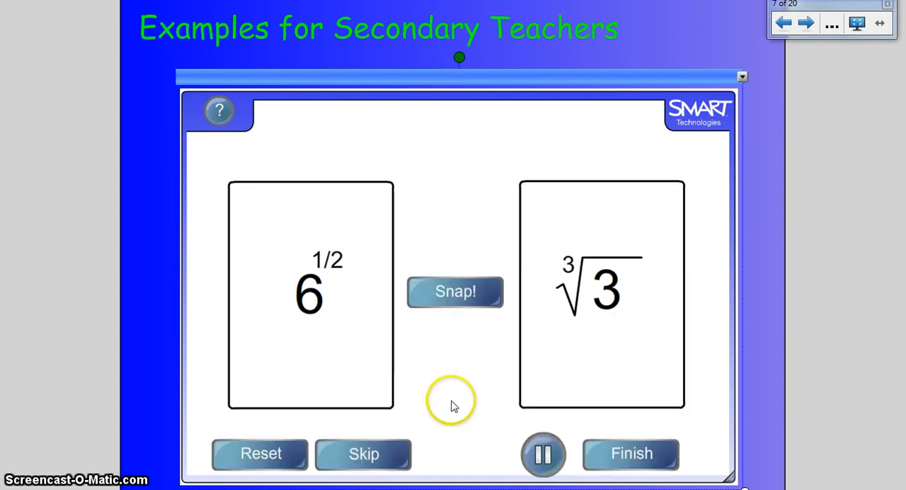
left_click(446, 290)
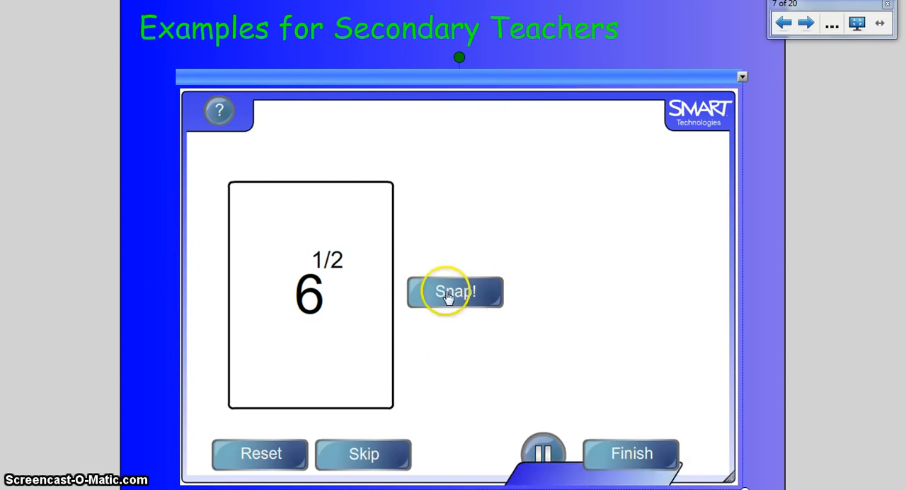
left_click(355, 453)
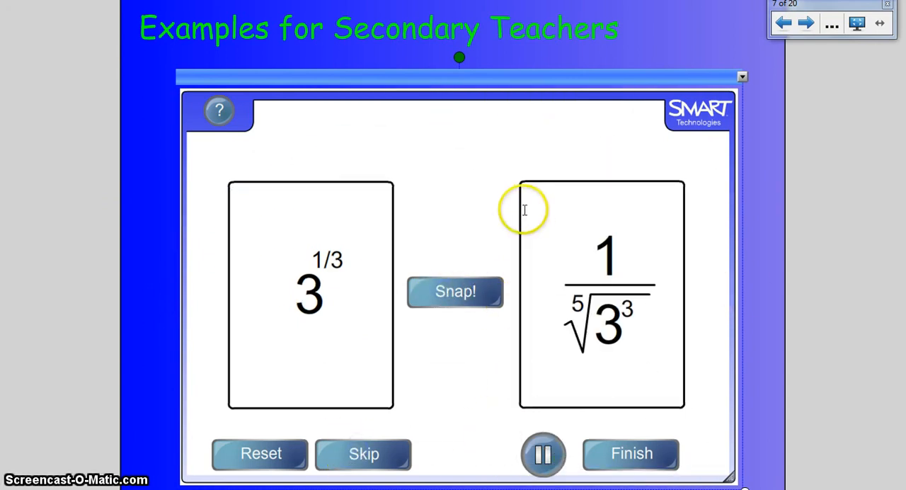
On page 8, move the protractor and the 45° right triangle down, clear of the green and purple boxes.
left_click(807, 23)
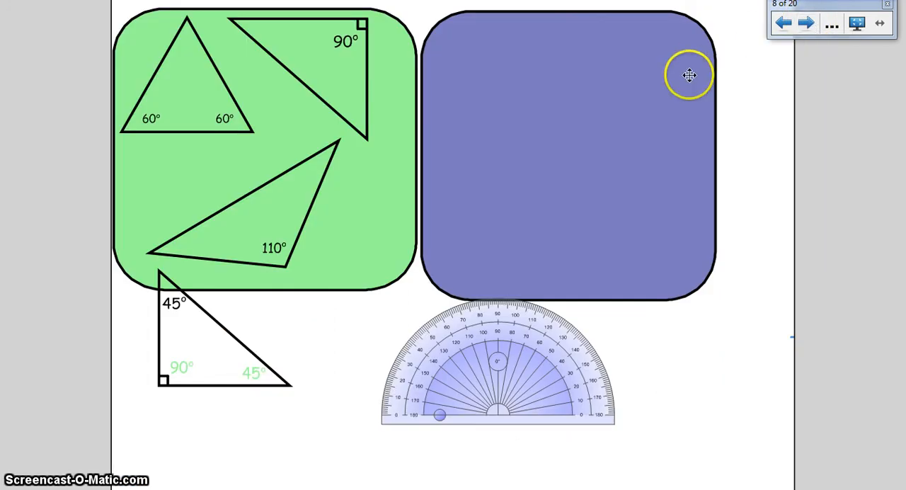
left_click_drag(492, 363, 501, 432)
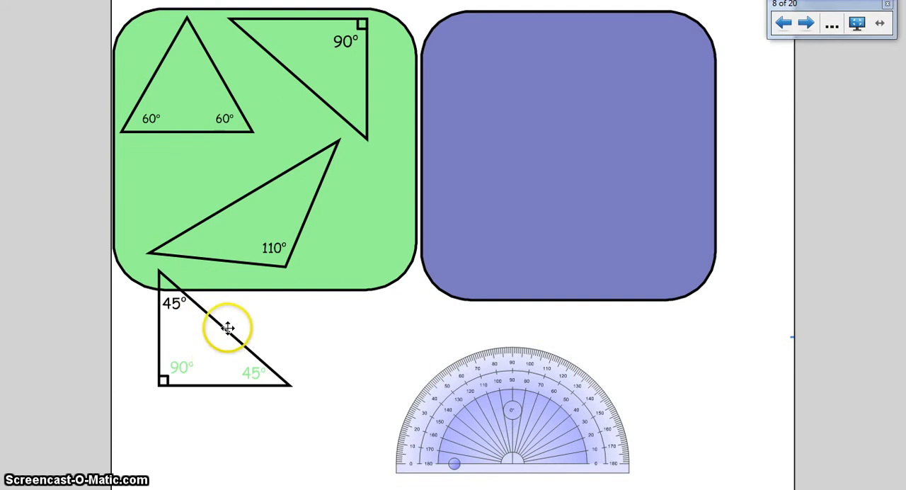
left_click_drag(243, 347, 265, 372)
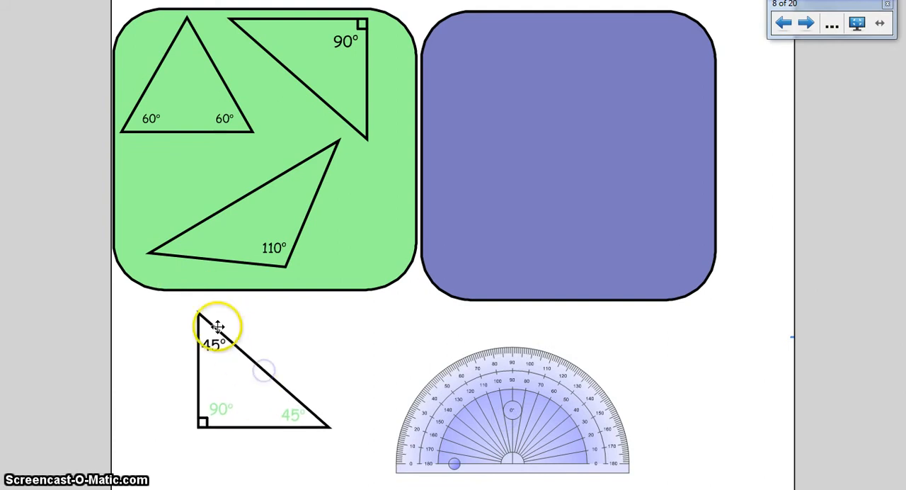
Ungroup the 45° right triangle from its hidden angle labels.
left_click_drag(252, 232, 252, 223)
left_click(235, 392)
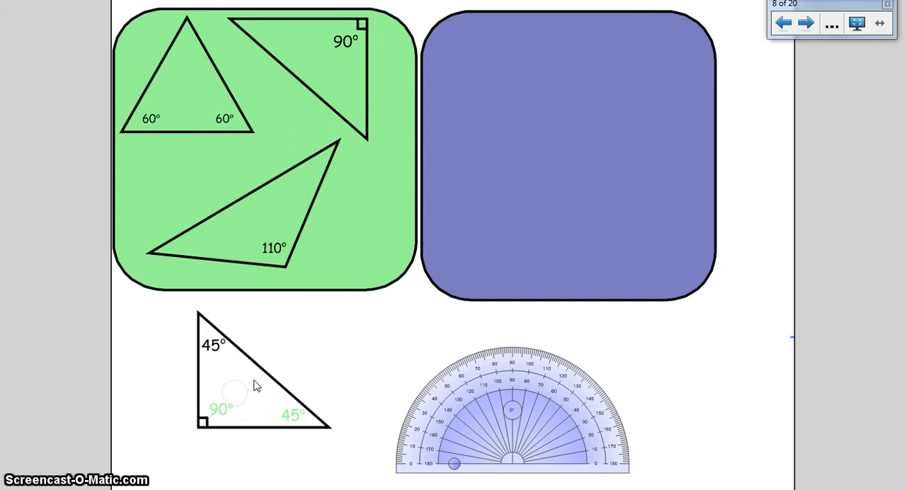
left_click(241, 371)
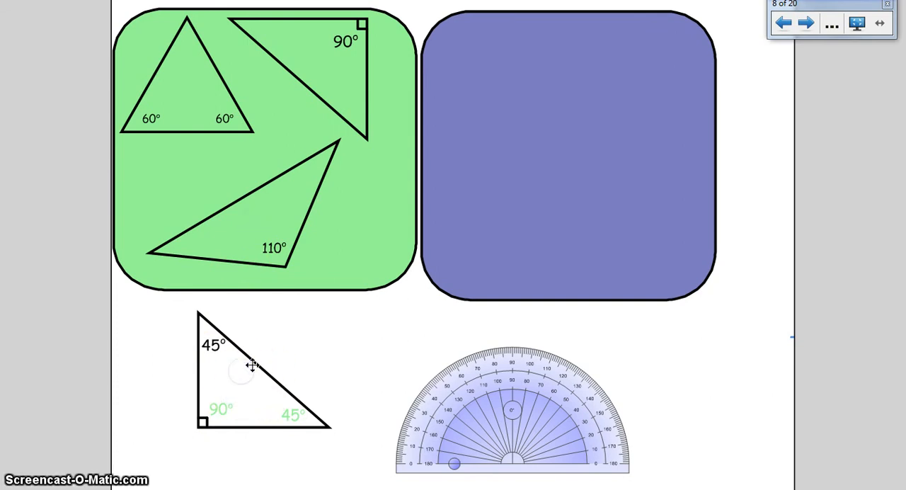
left_click(253, 365)
left_click(352, 291)
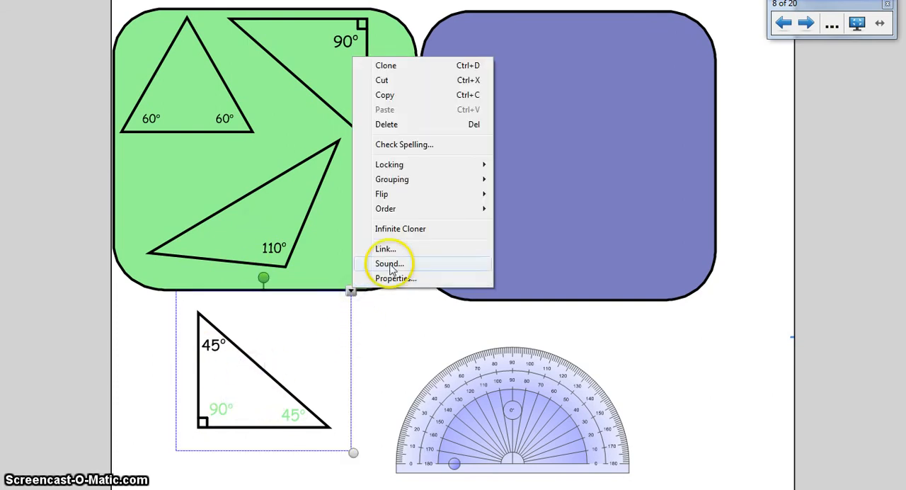
mouse_move(425, 181)
left_click(309, 193)
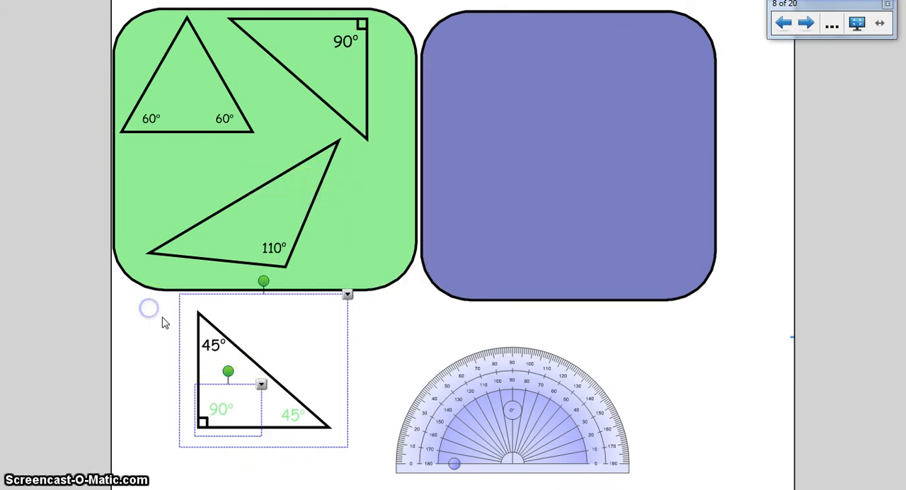
Select all parts of the 45° right triangle, group them again, and move the grouped triangle onto the green box.
left_click_drag(165, 319, 416, 488)
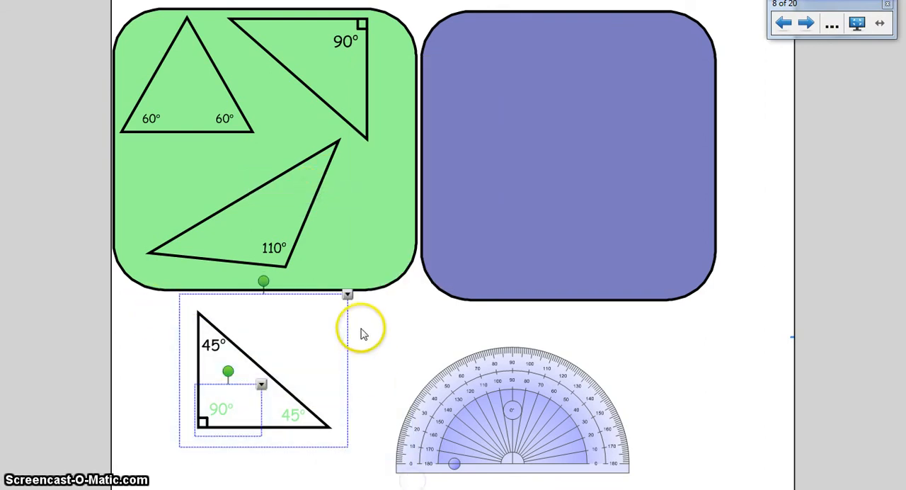
left_click(347, 294)
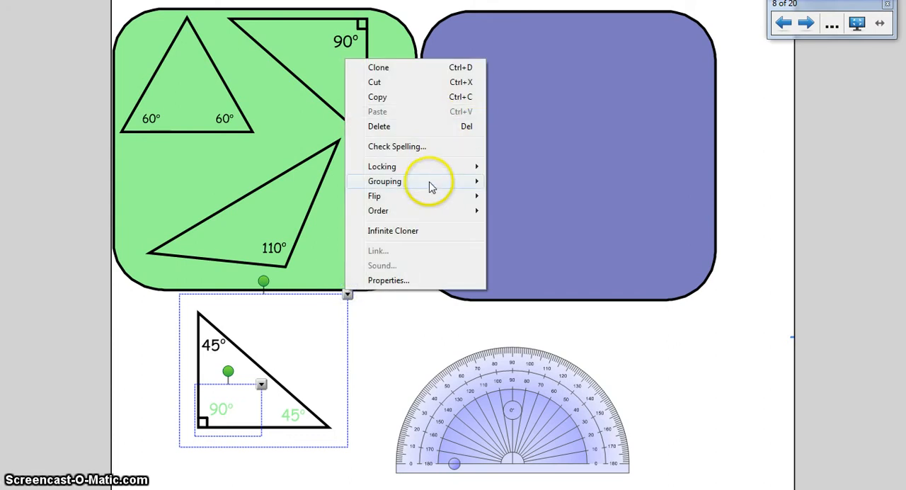
mouse_move(428, 182)
left_click(264, 183)
left_click_drag(243, 388, 192, 198)
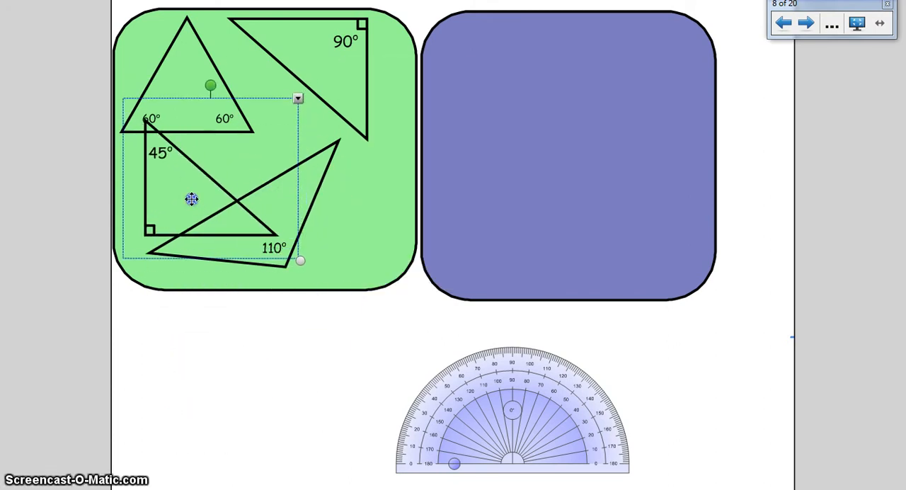
Shift the 110° triangle to the green box's right edge and move the purple box so it overlaps that edge.
left_click_drag(315, 188, 390, 196)
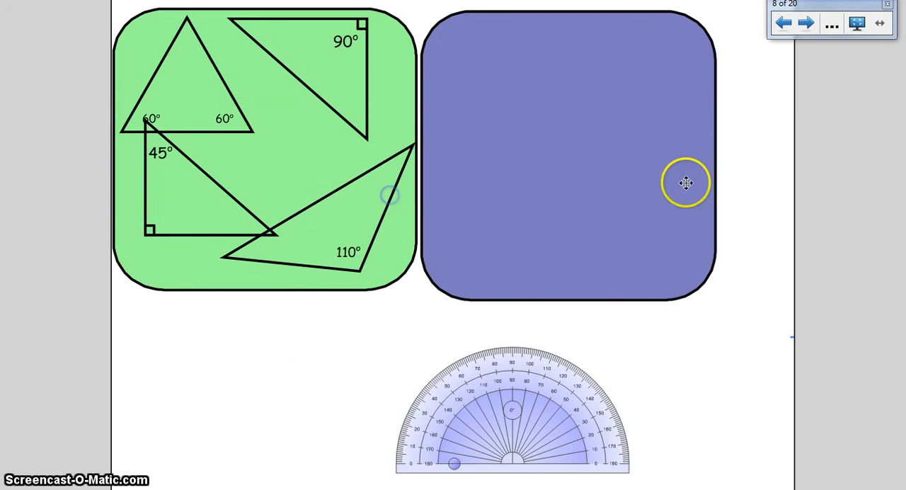
left_click_drag(627, 174, 570, 198)
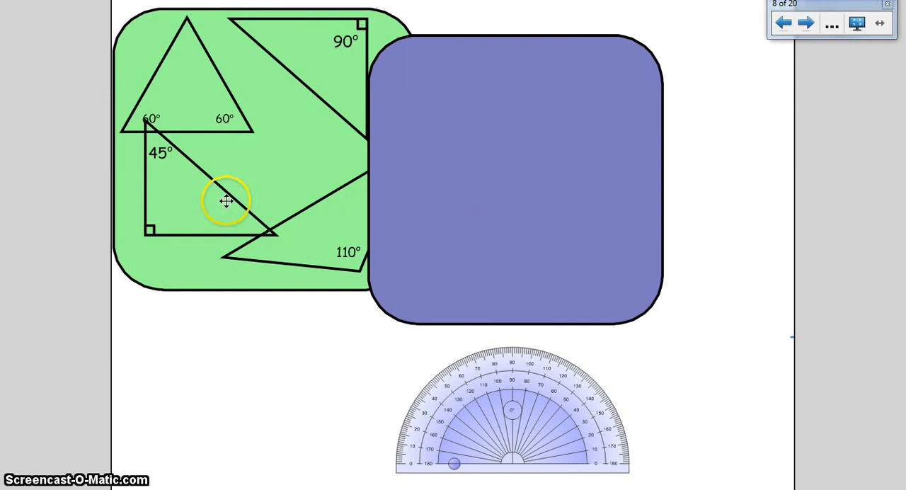
Bring the grouped 45° right triangle to the front of the page's object order.
left_click(231, 199)
left_click(182, 217)
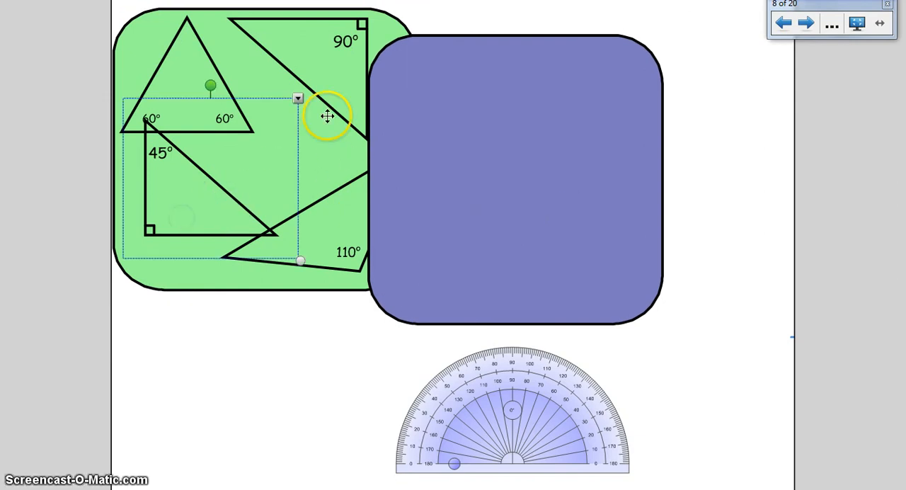
left_click(298, 99)
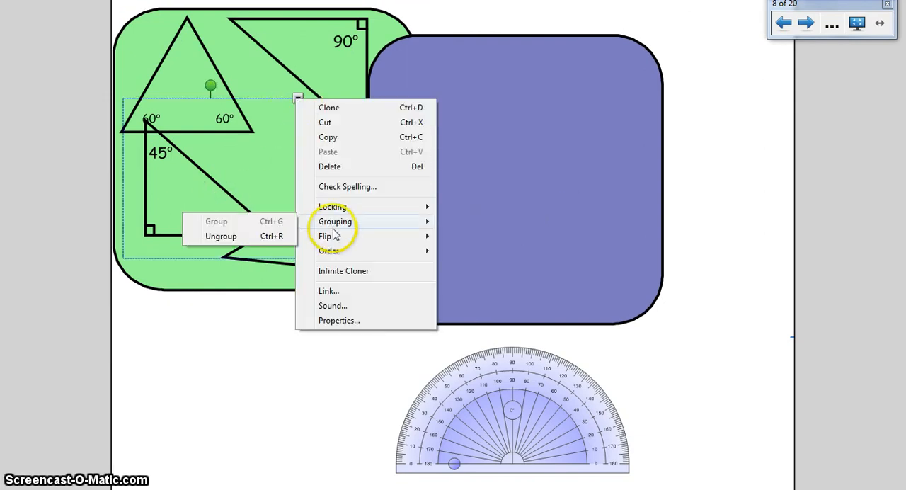
mouse_move(327, 251)
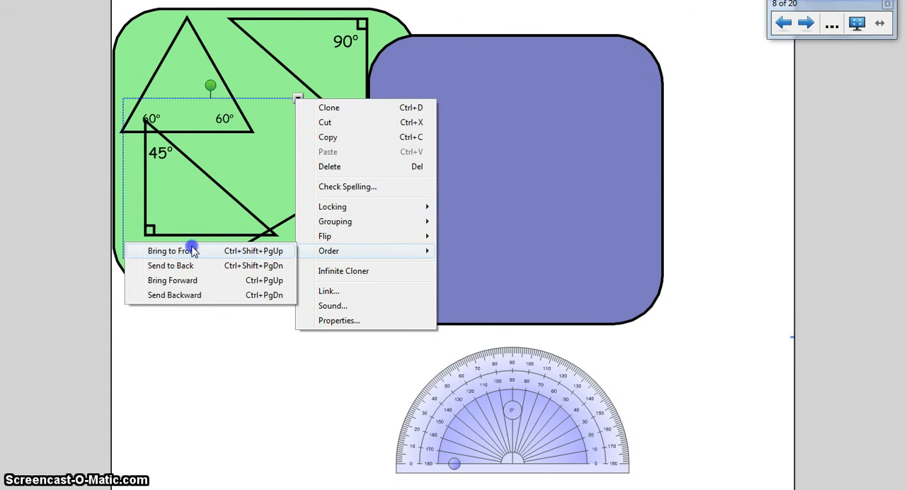
left_click(192, 251)
Move the purple box back clear of the green box and shift the protractor farther down and left.
left_click_drag(571, 208, 605, 196)
left_click_drag(552, 426, 491, 467)
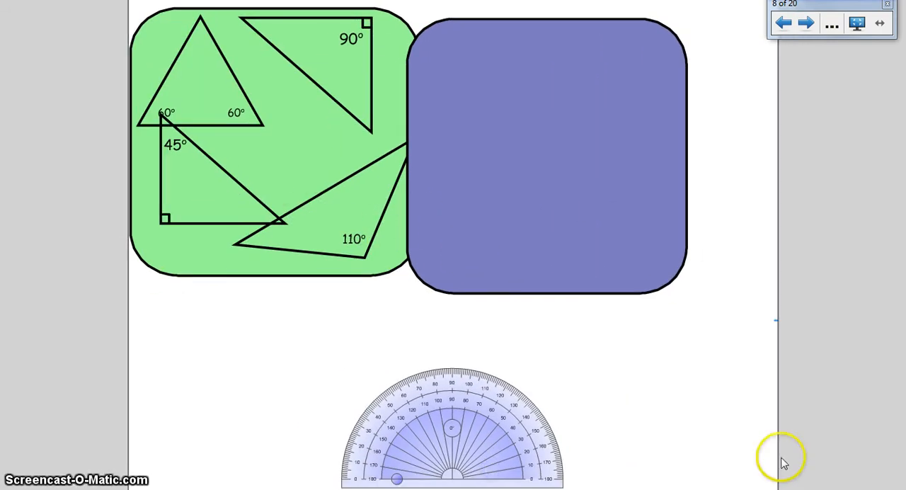
left_click_drag(540, 170, 612, 154)
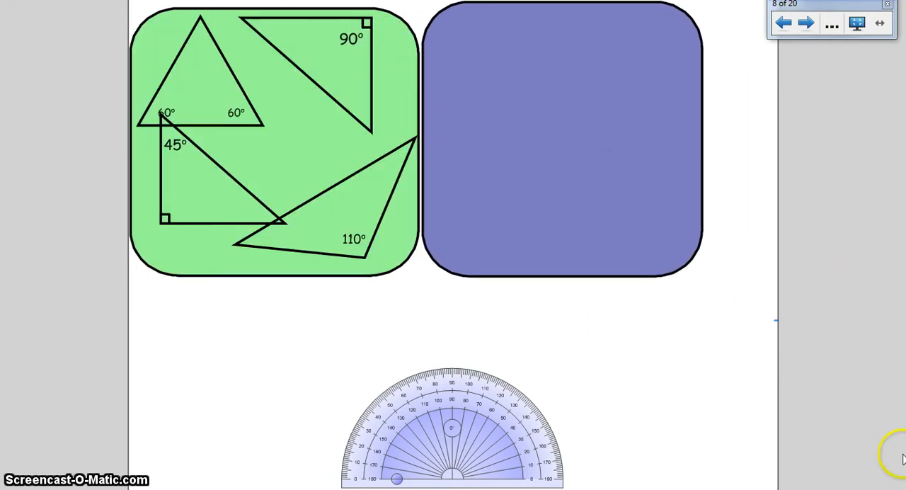
On page 9, check the ordering options of the 4:2 = 12:6 tile and move it into the Ratios in direct proportion box.
left_click(806, 24)
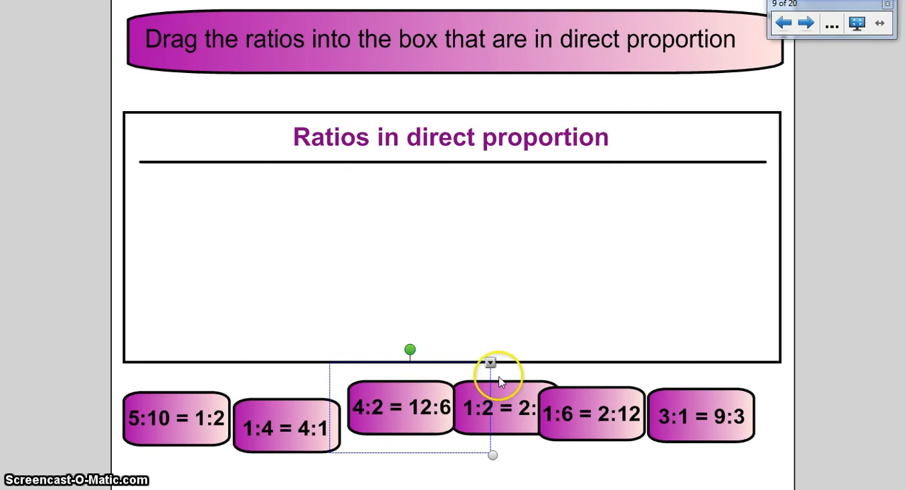
mouse_move(414, 415)
left_mouse_down()
mouse_move(456, 259)
mouse_move(428, 324)
mouse_move(416, 403)
left_mouse_up()
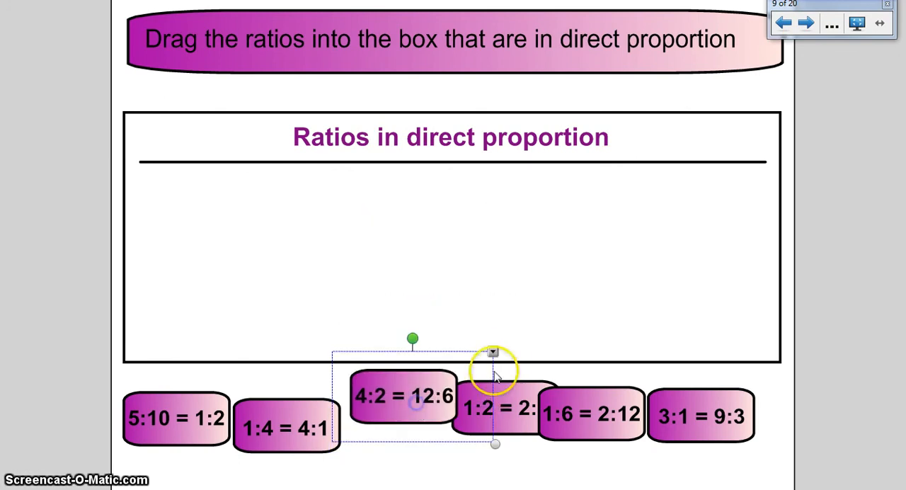
left_click(492, 352)
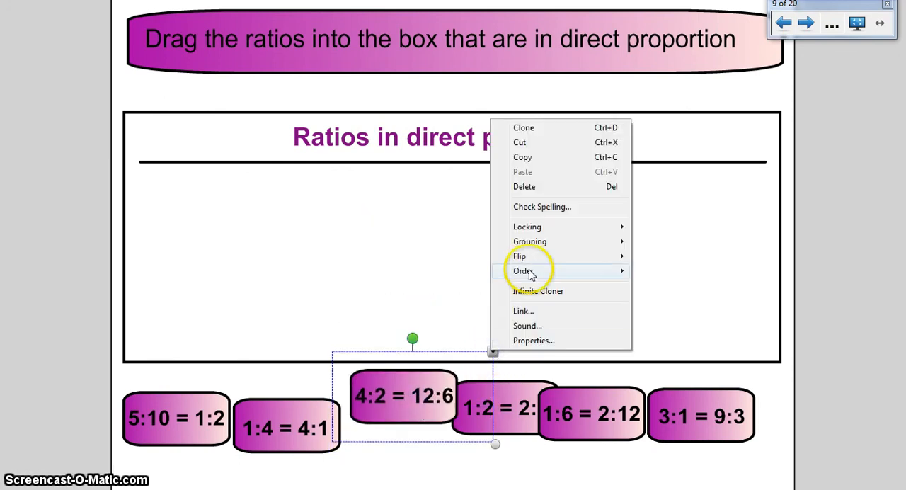
mouse_move(523, 271)
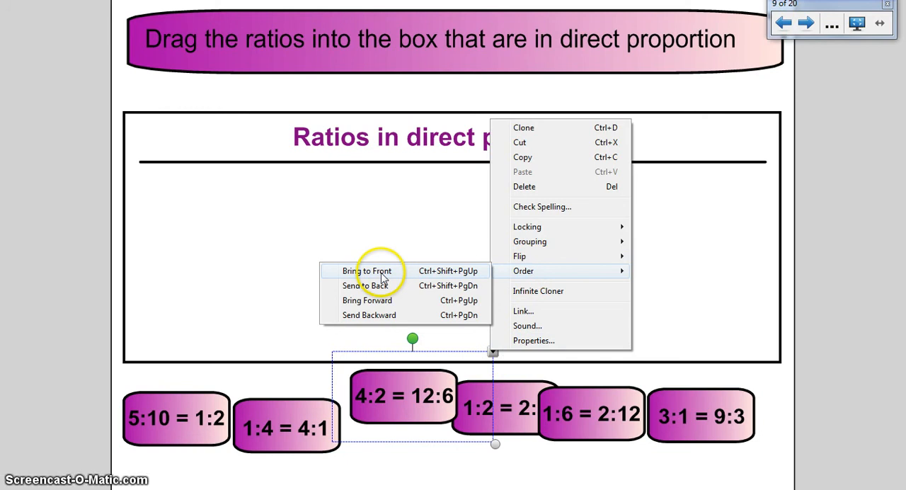
left_click(399, 390)
left_click_drag(398, 392, 394, 238)
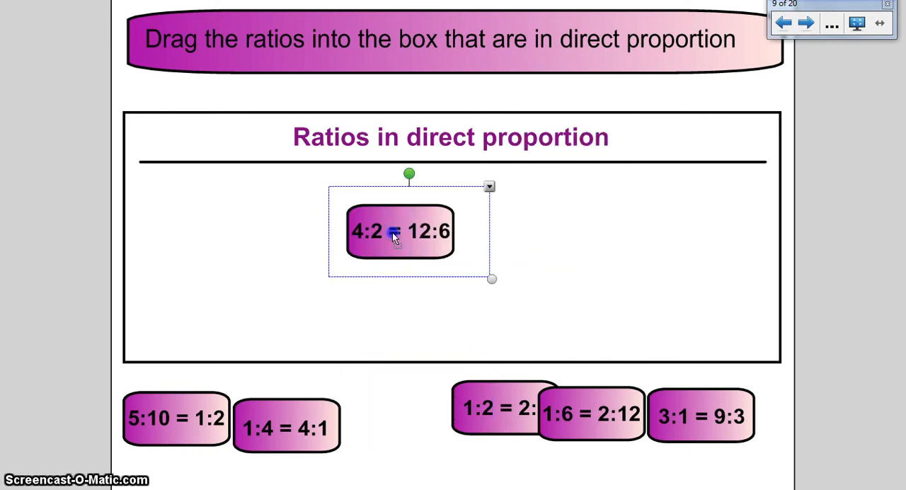